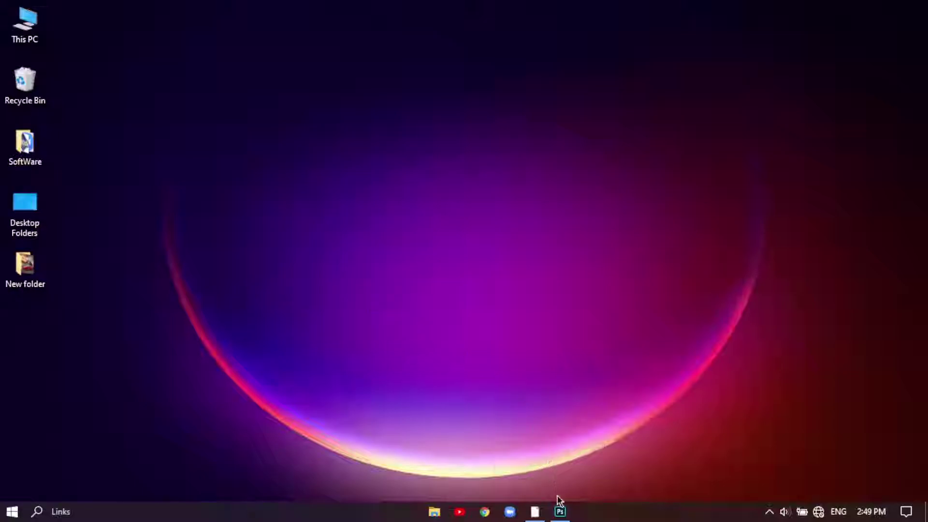
- Create a new blank 5291 × 3532 px document at 300 ppi
mouse_move(559, 512)
left_click(567, 462)
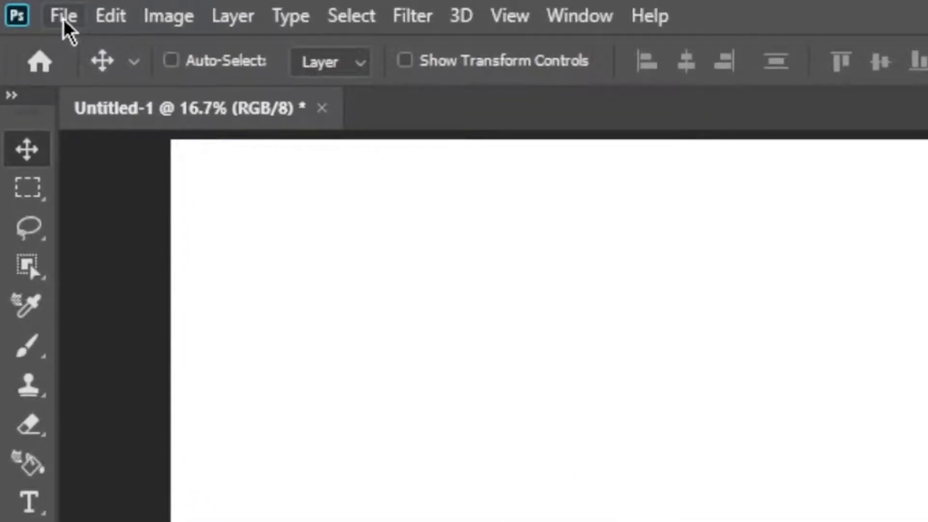
left_click(29, 9)
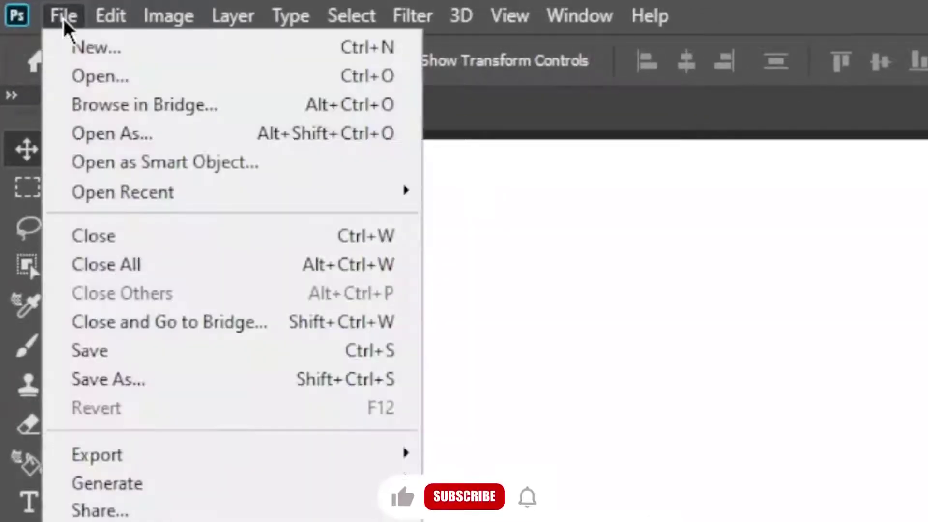
left_click(72, 47)
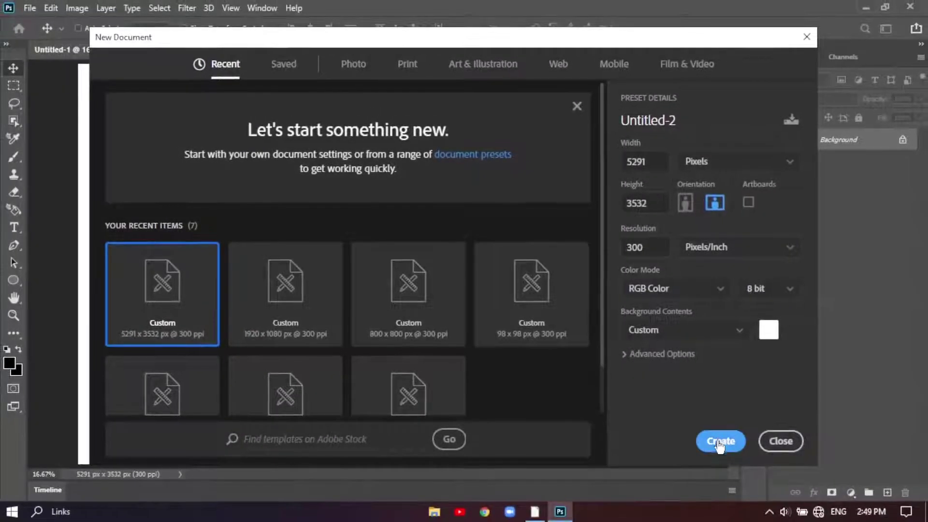
left_click(721, 442)
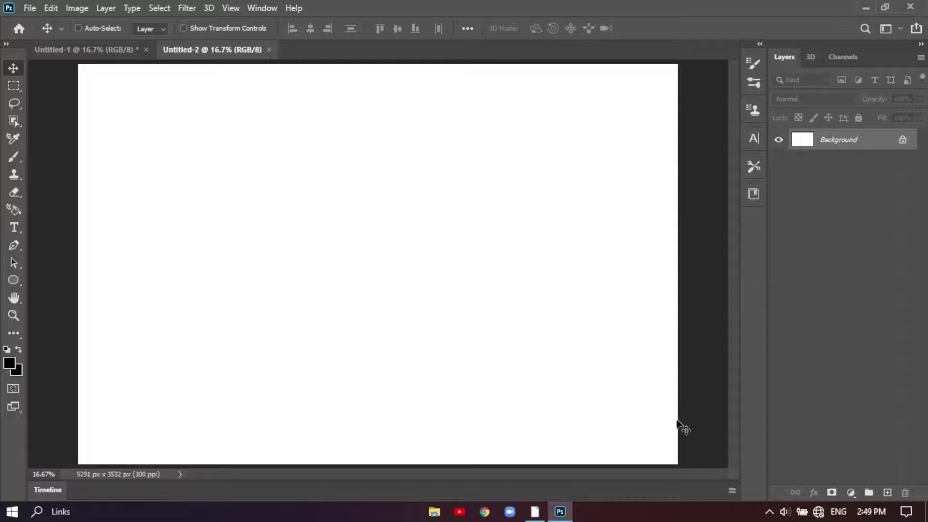
- Drag Ferrari.jpg from New folder onto the blank Photoshop canvas
left_click(864, 7)
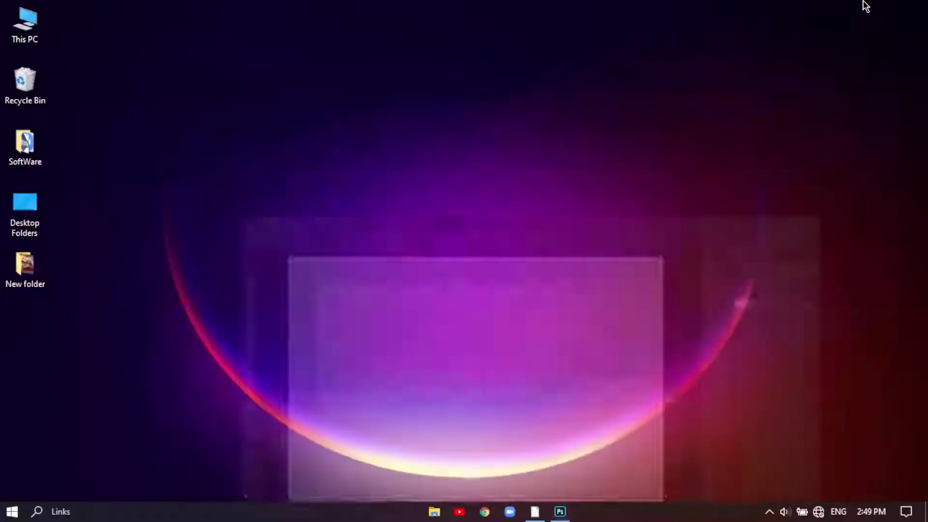
double_click(19, 269)
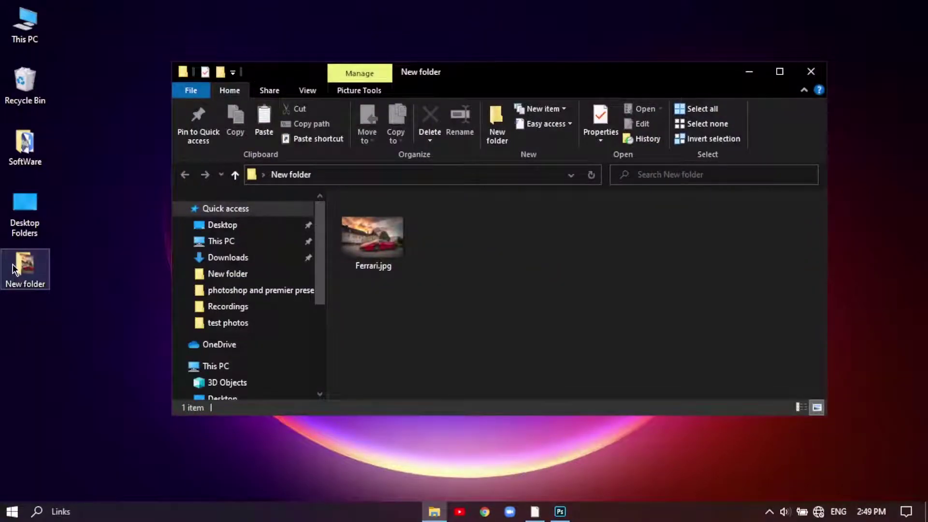
left_click(352, 241)
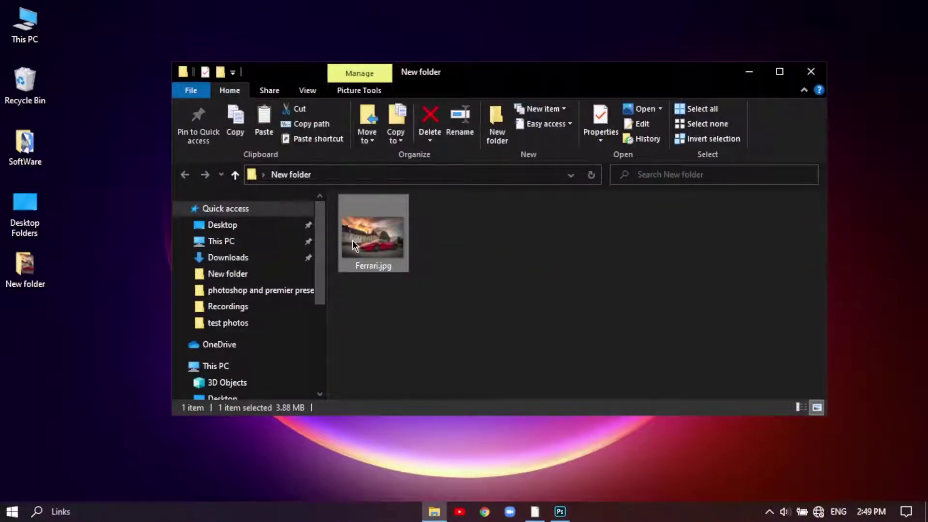
mouse_move(560, 512)
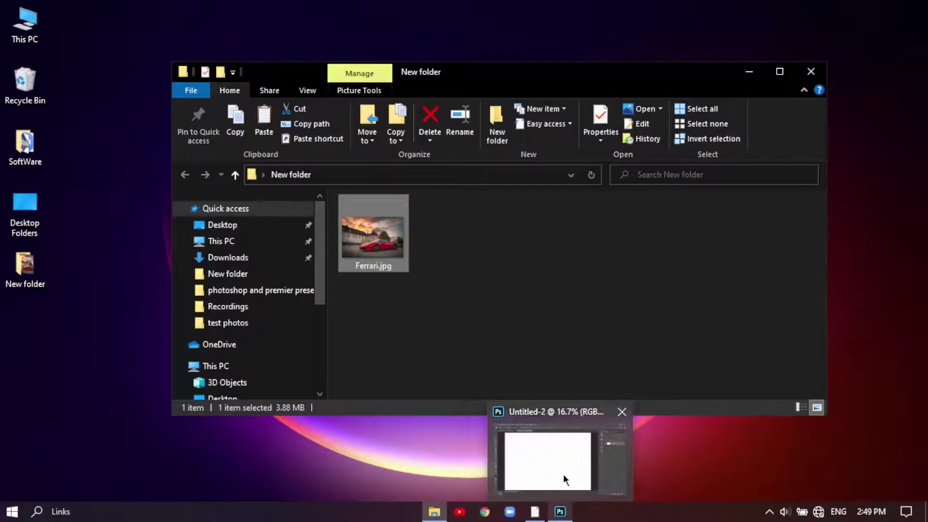
left_click(563, 472)
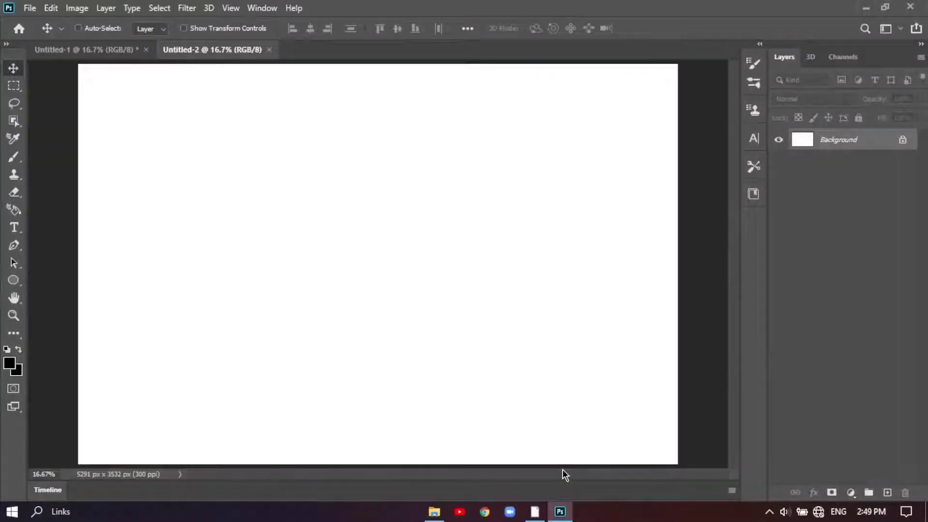
mouse_move(434, 512)
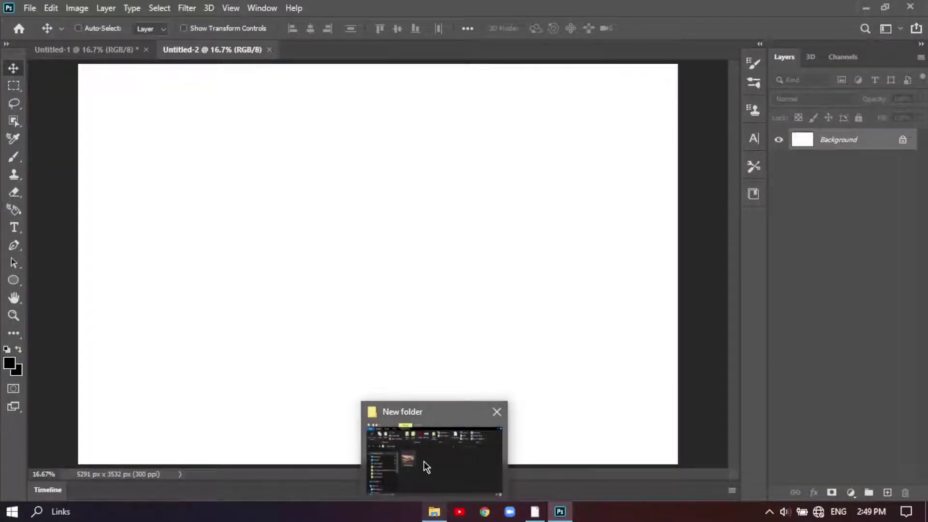
left_click(425, 462)
left_click_drag(387, 236, 134, 256)
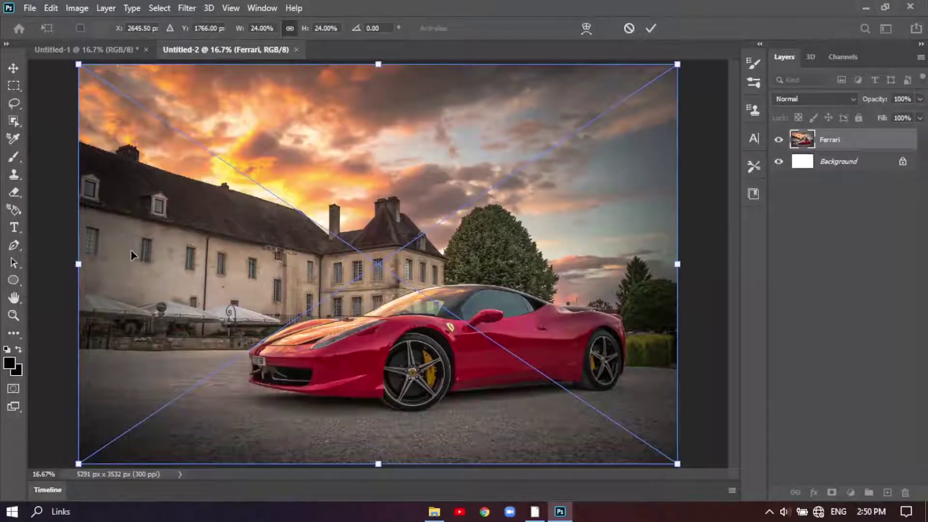
- Commit the placed Ferrari photo and add a text layer reading FERRA, with all of its text selected
key("Return")
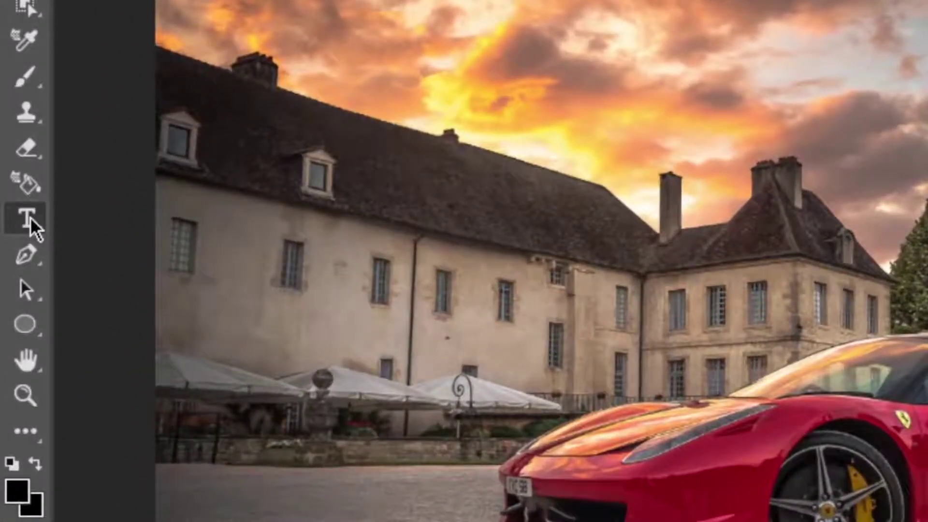
left_click(30, 217)
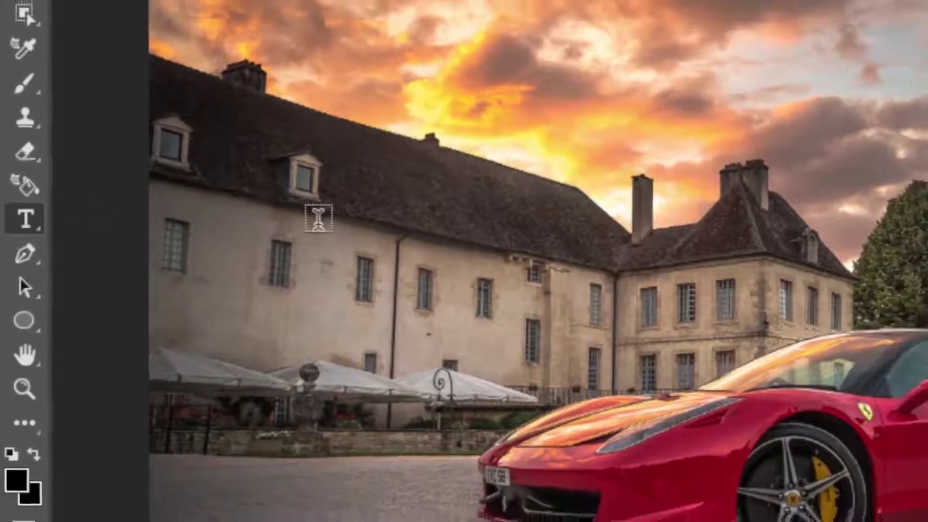
left_click(164, 226)
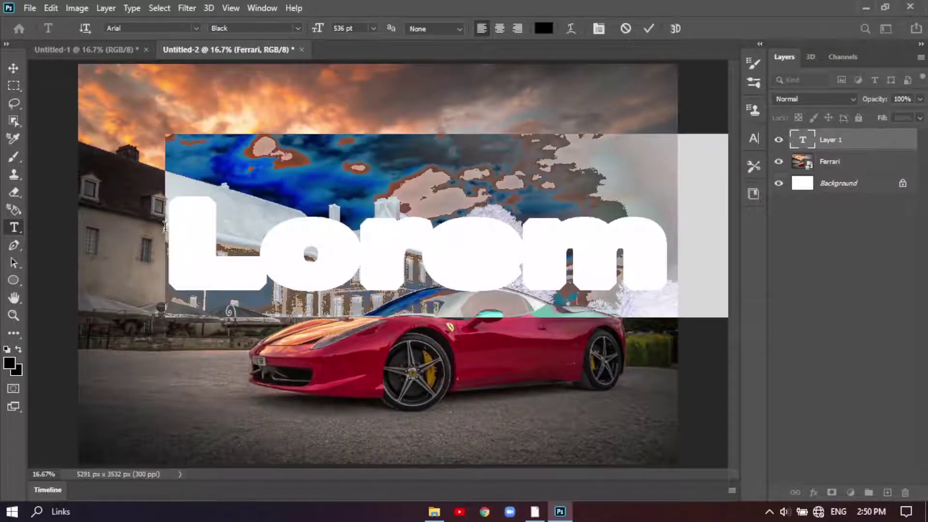
key("BackSpace")
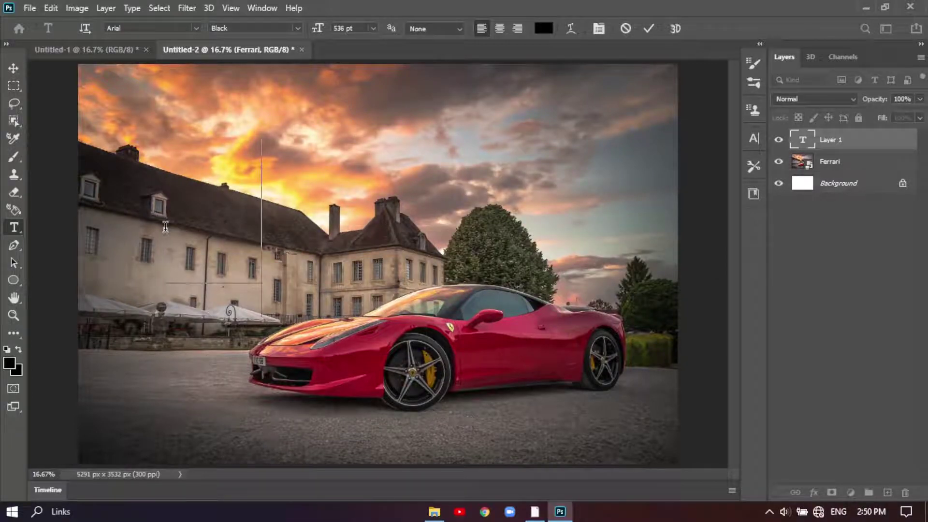
type("FERR")
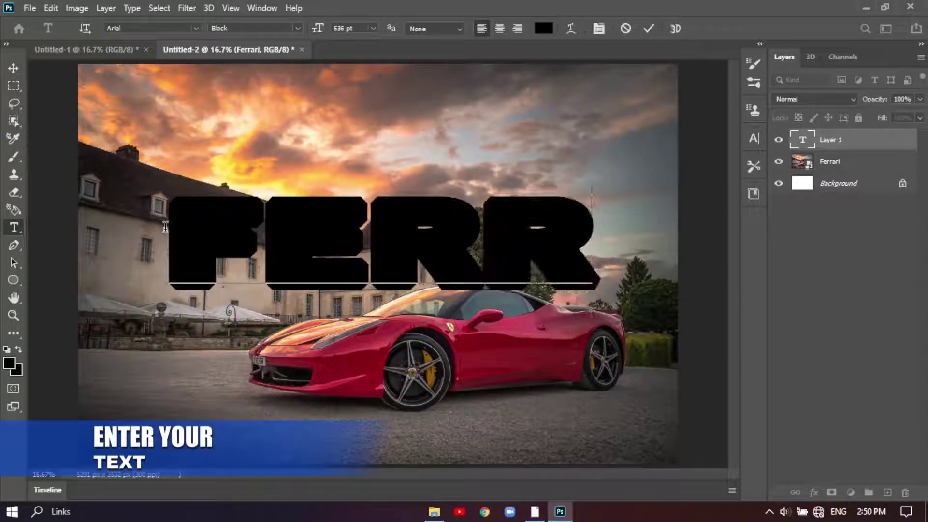
type("A")
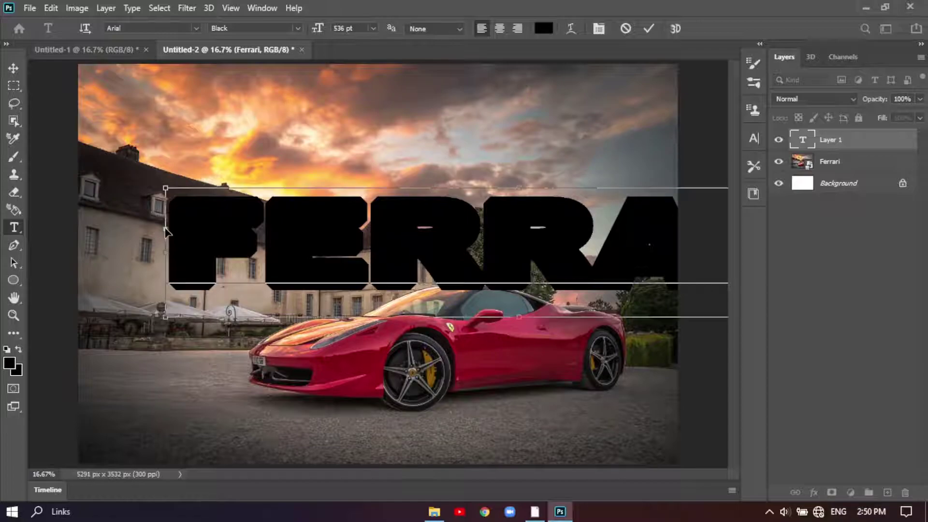
key("ctrl+a")
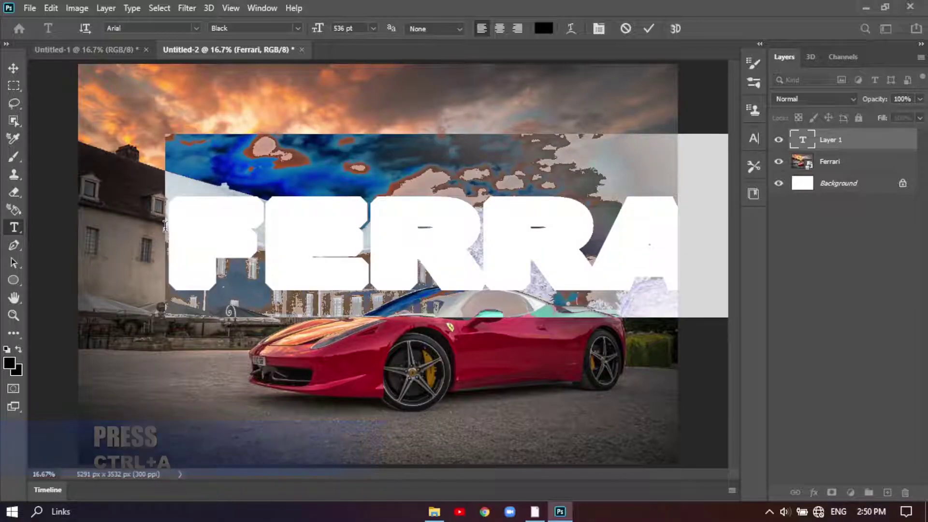
key("ctrl+t")
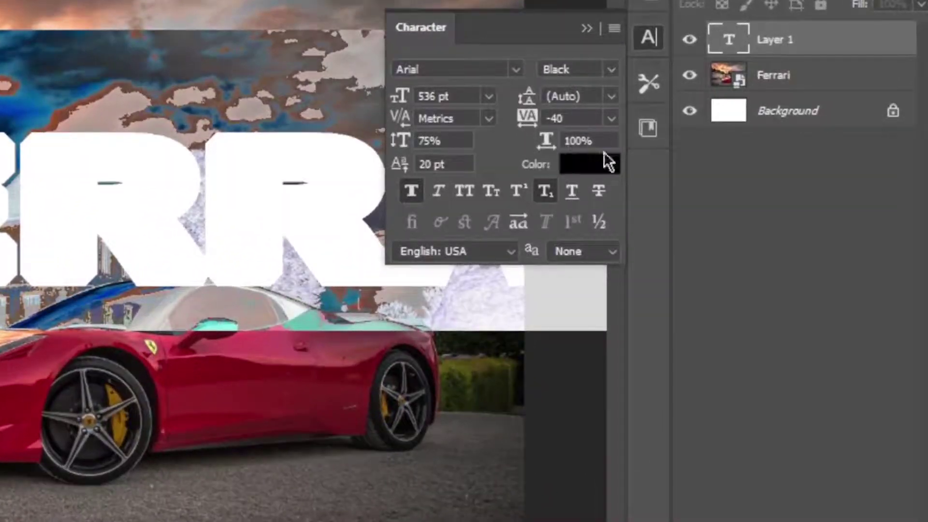
- Colour the FERRA text white (ffffff) and collapse the Character panel
left_click(718, 216)
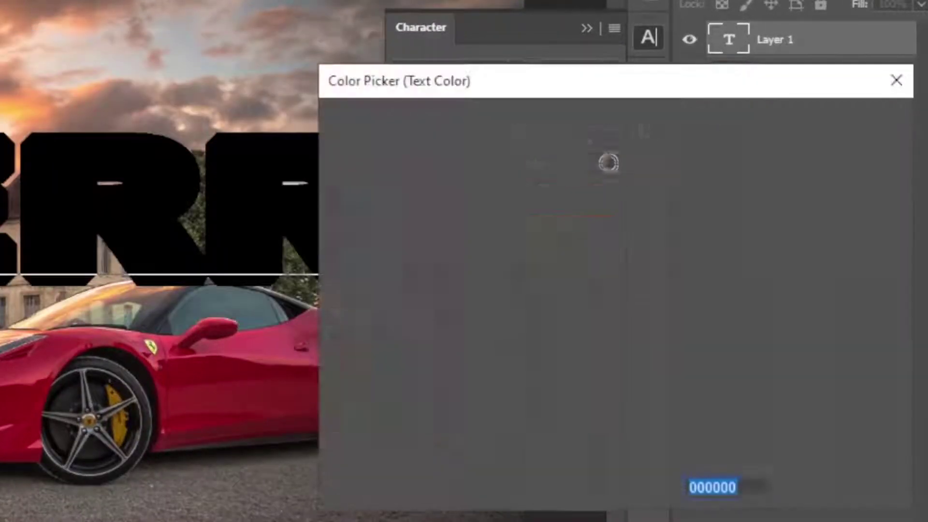
left_click_drag(449, 157, 333, 133)
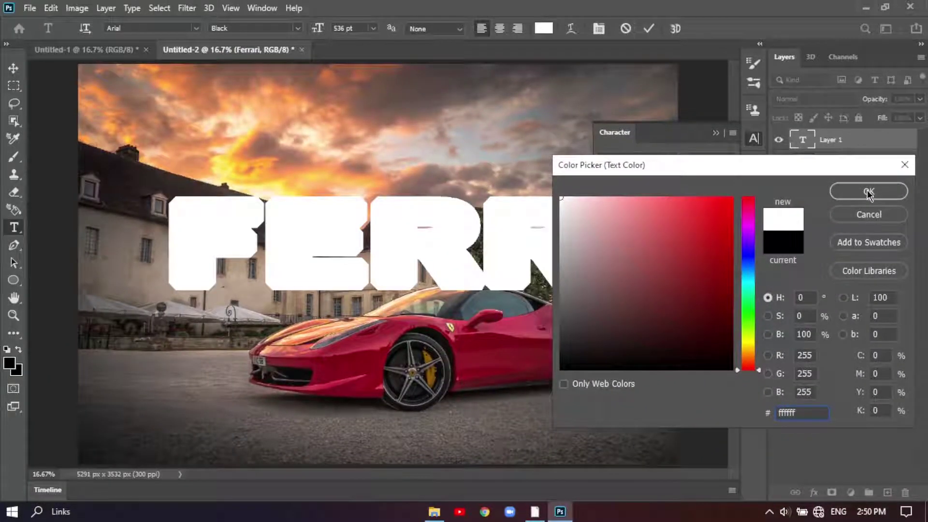
left_click(868, 192)
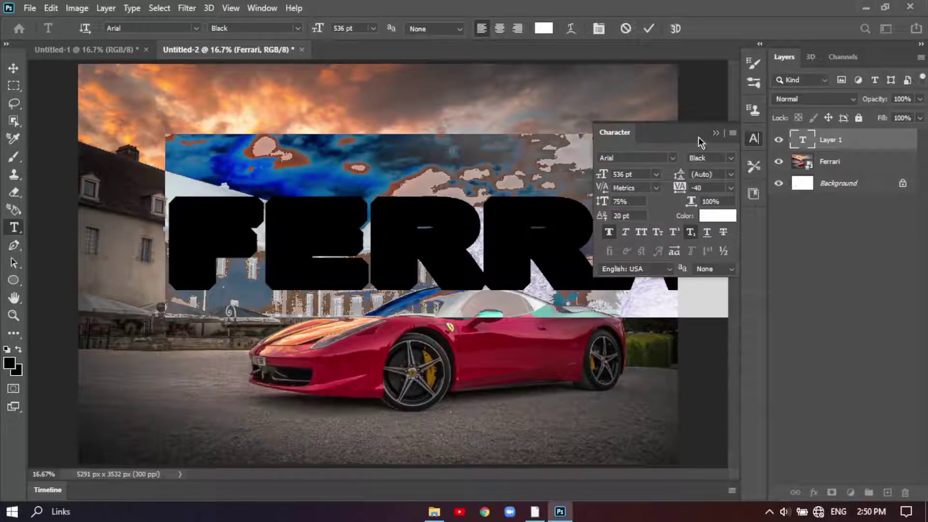
left_click(715, 133)
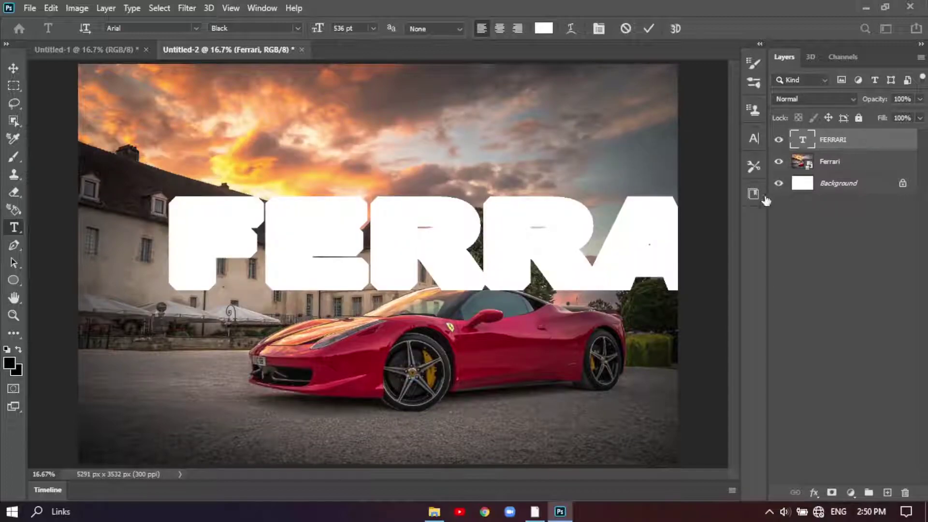
- Scale the FERRARI text to about 83% and reposition it across the sky above the car
key("ctrl+Return")
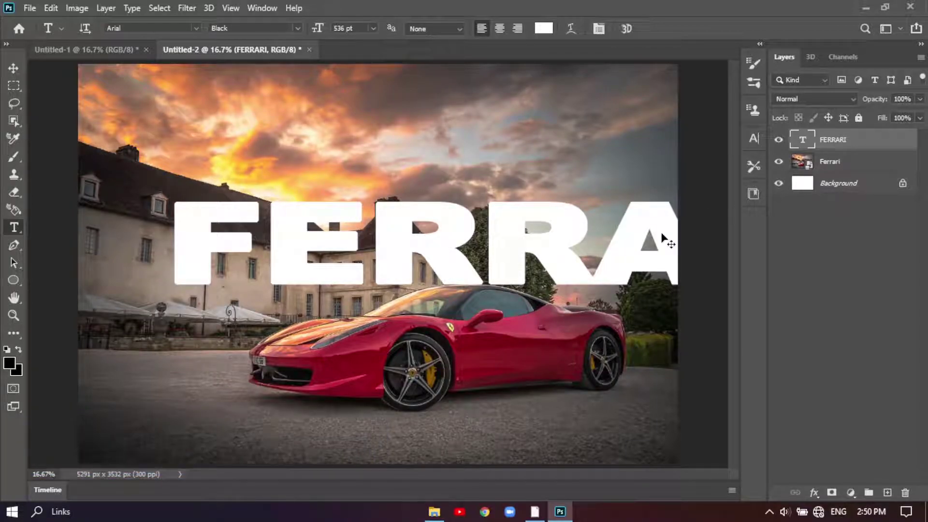
key("ctrl+t")
left_click_drag(617, 243, 535, 228)
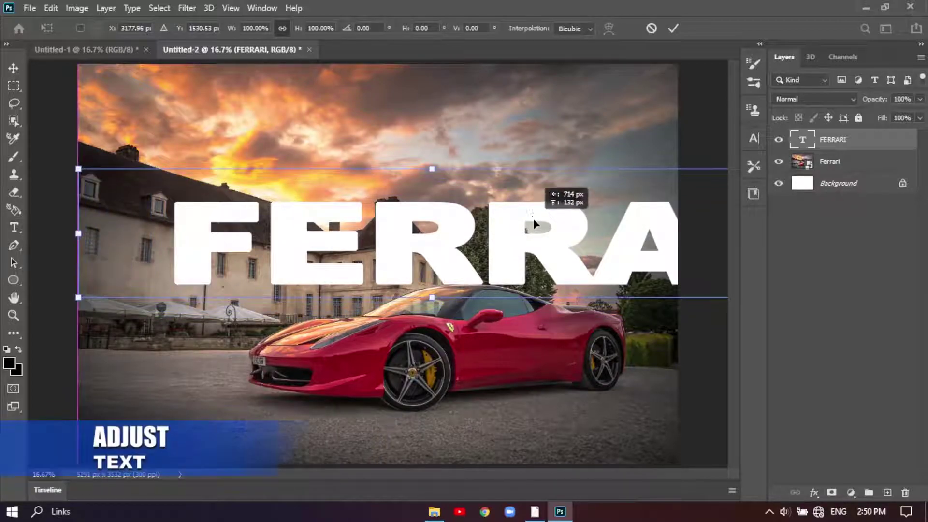
left_click_drag(535, 227, 527, 216)
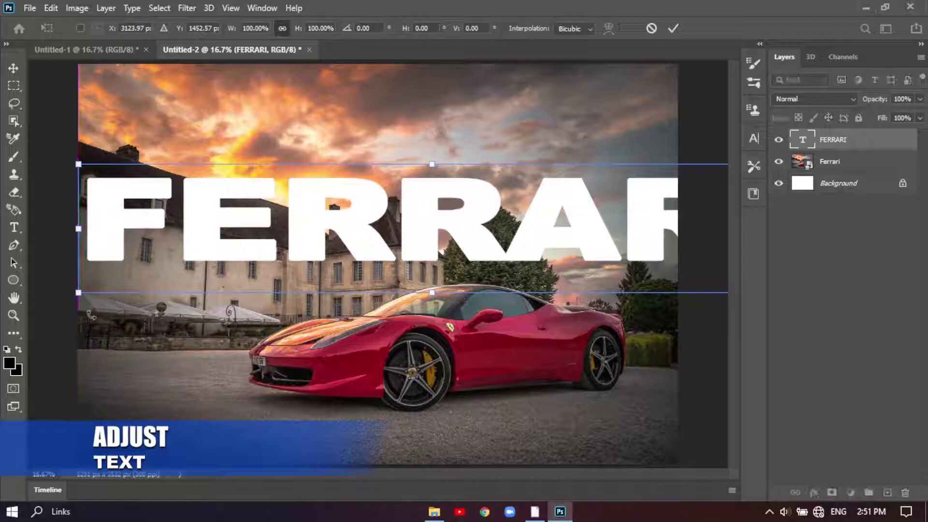
mouse_move(74, 297)
left_mouse_down()
mouse_move(148, 266)
mouse_move(162, 271)
left_mouse_up()
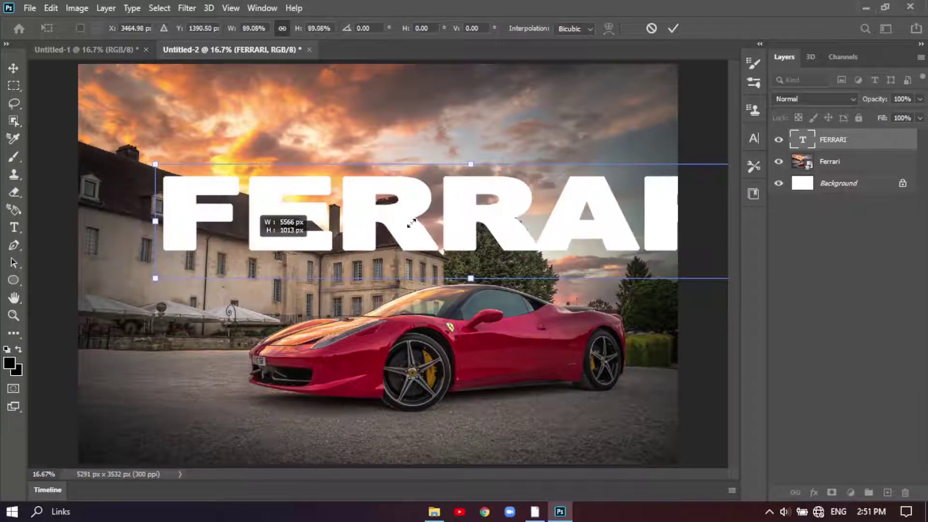
left_click_drag(411, 217, 383, 222)
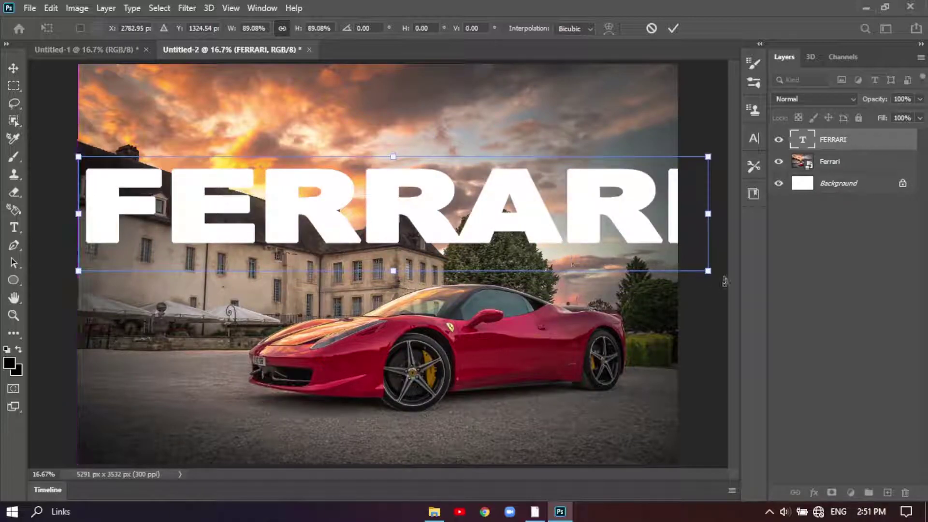
left_click_drag(707, 271, 668, 263)
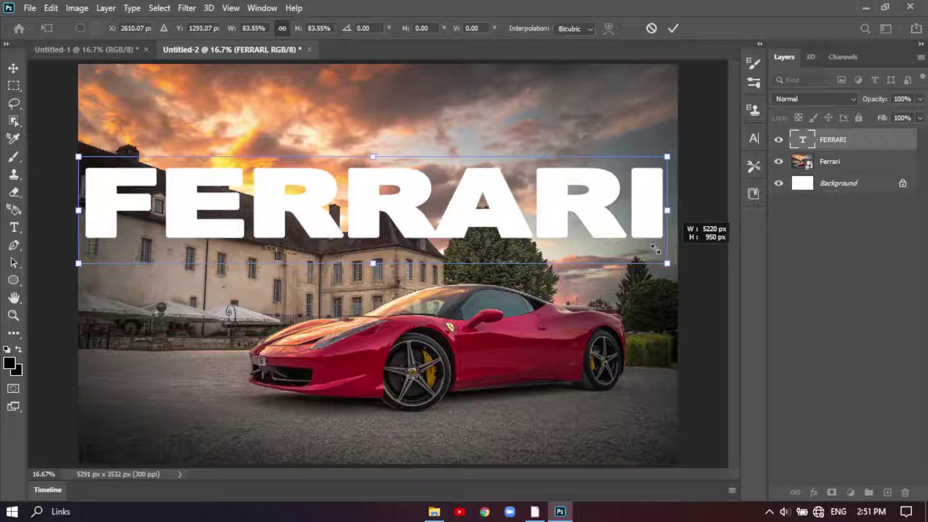
left_click_drag(474, 205, 482, 211)
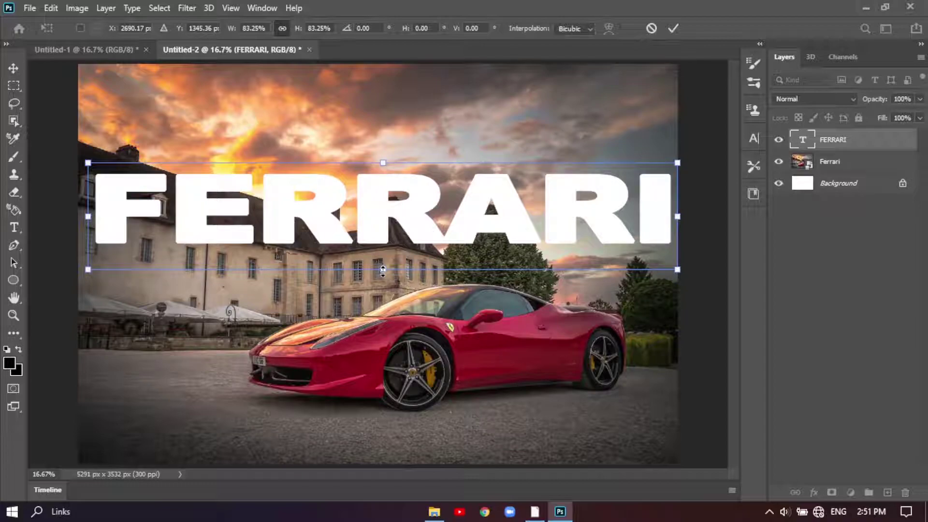
- Stretch the FERRARI text to about 174% height, lower it over the car, and apply
left_click_drag(383, 274, 386, 339)
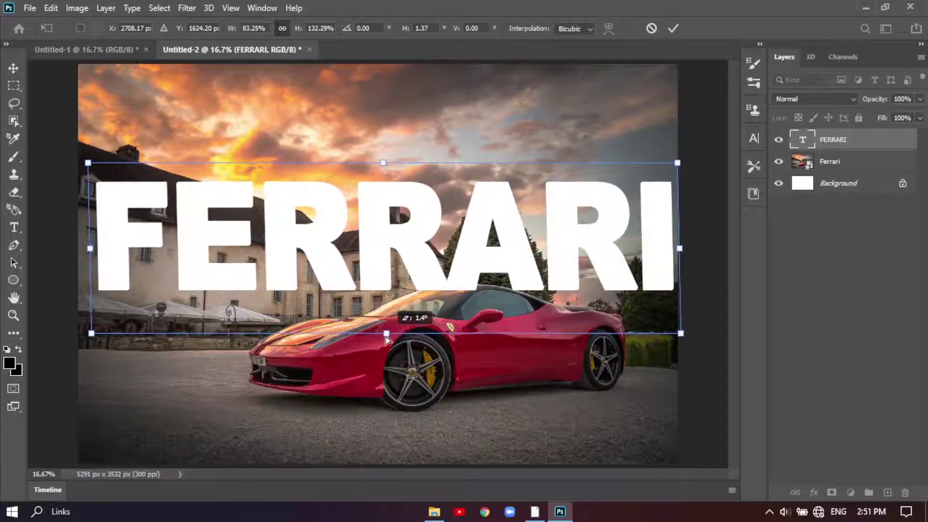
left_click_drag(385, 338, 386, 351)
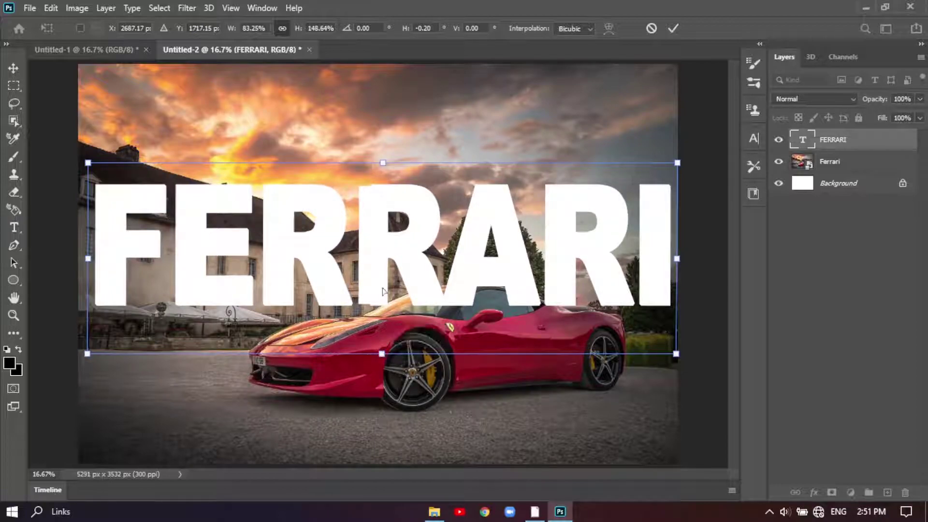
left_click_drag(382, 254, 383, 300)
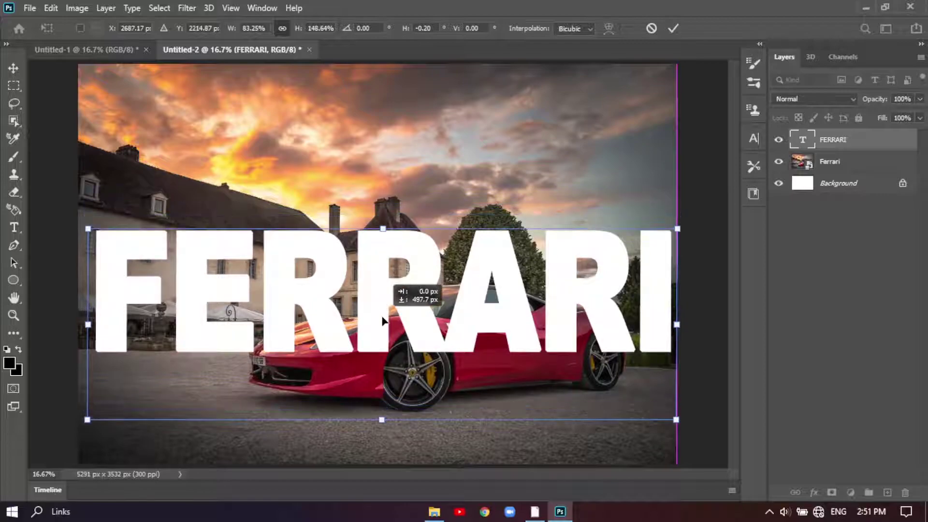
mouse_move(382, 300)
left_mouse_down()
mouse_move(384, 341)
mouse_move(383, 320)
left_mouse_up()
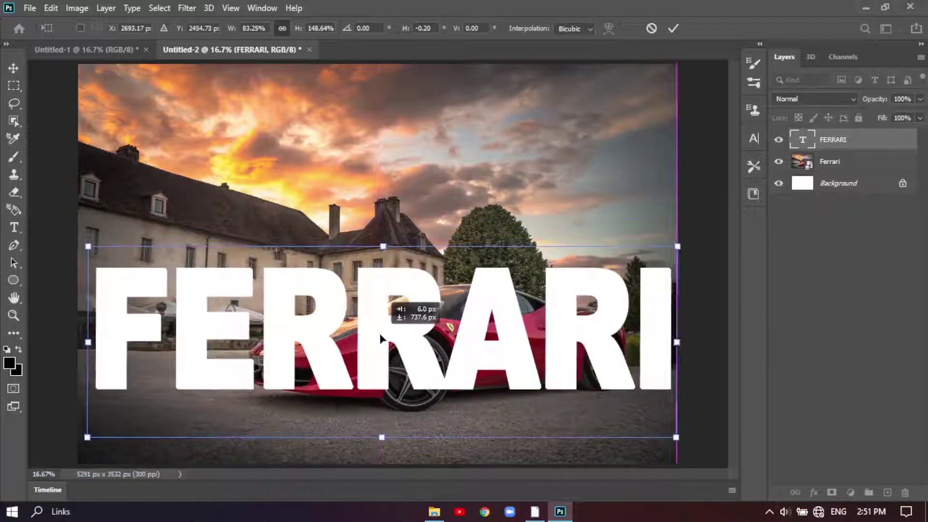
left_click_drag(383, 320, 377, 339)
left_click_drag(378, 245, 377, 216)
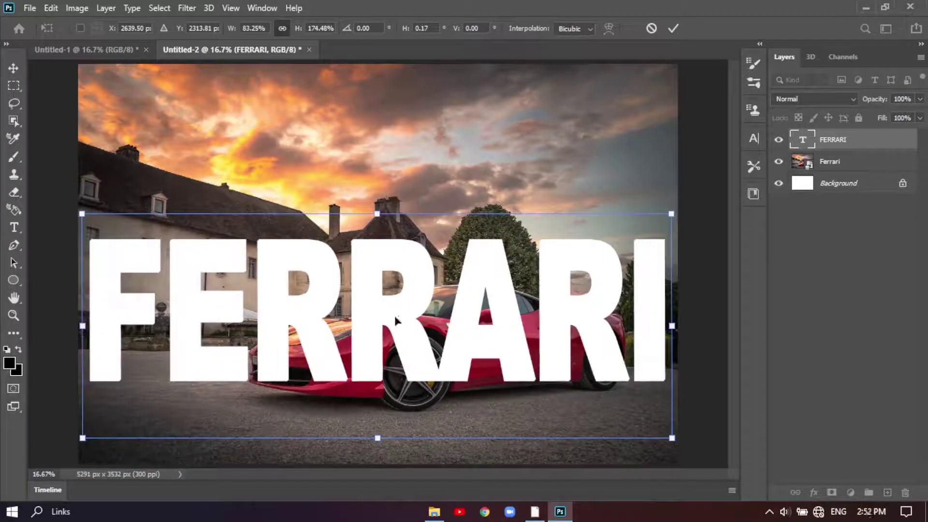
key("Return")
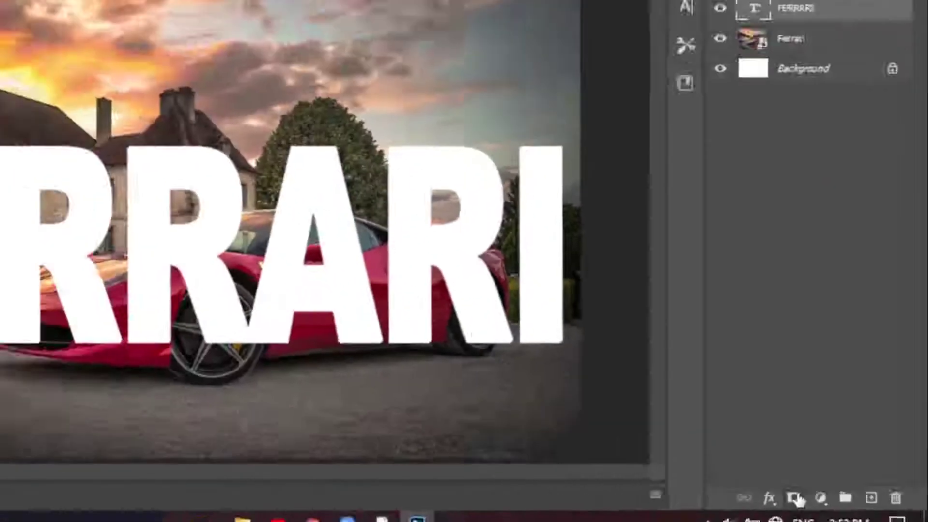
- Add a layer mask to FERRARI and brush it away over the car's front and body
left_click(832, 492)
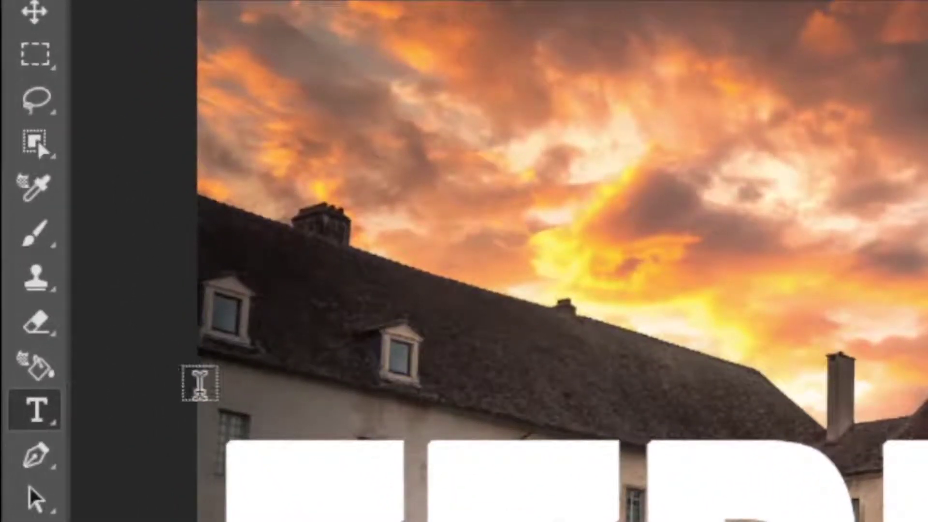
left_click(26, 240)
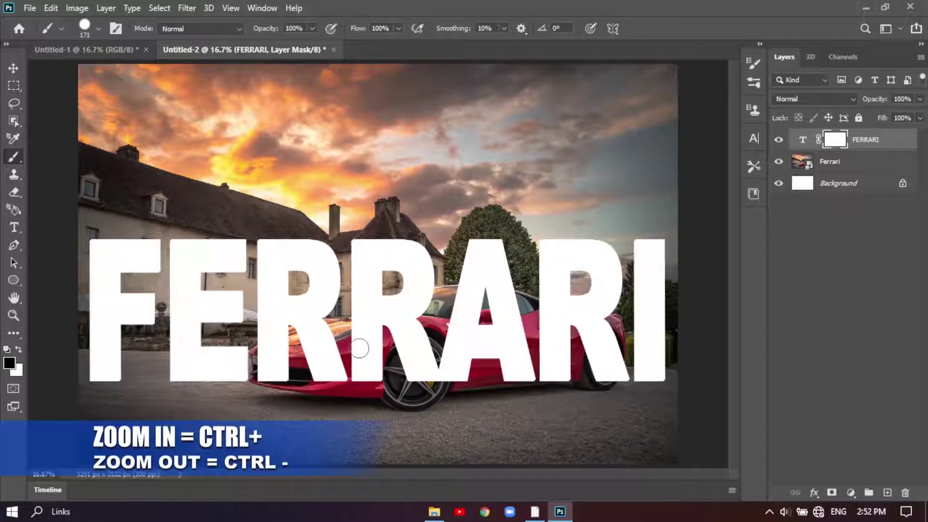
key("ctrl+plus")
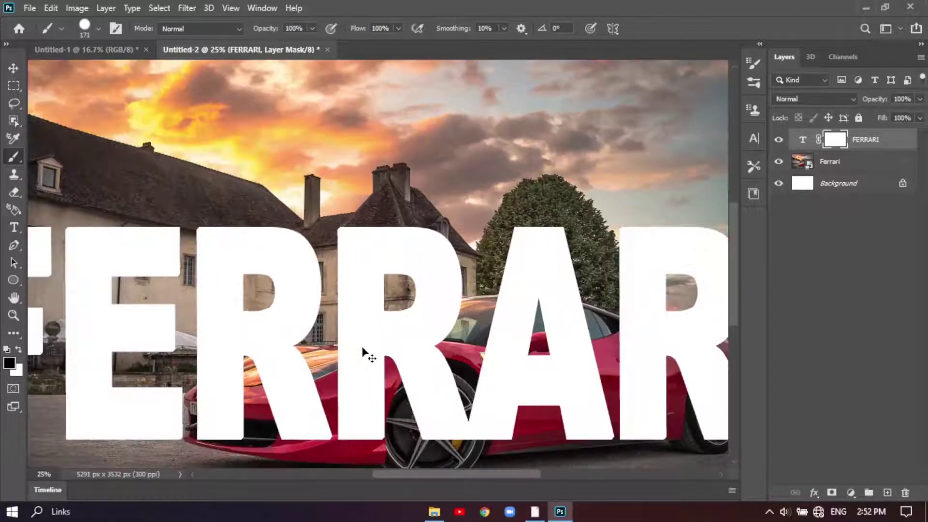
key("ctrl+plus")
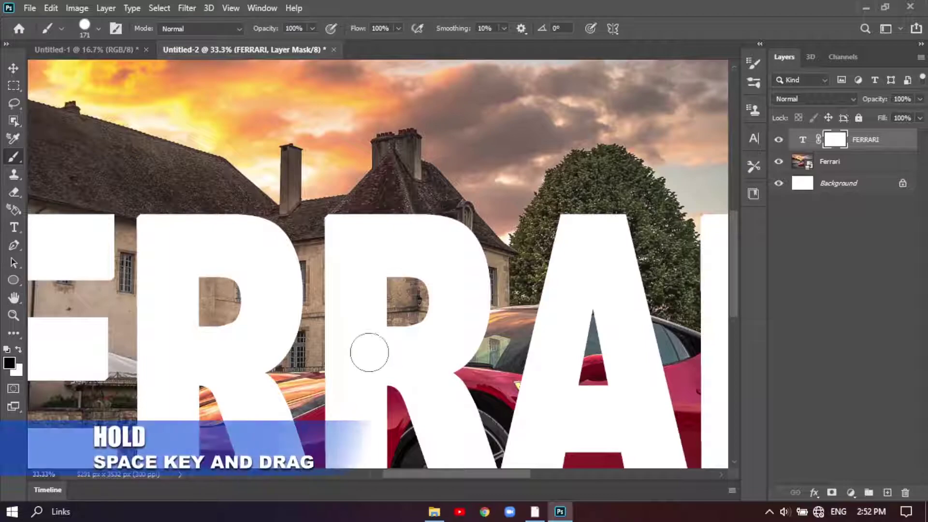
mouse_move(417, 380)
left_mouse_down()
mouse_move(417, 305)
mouse_move(469, 155)
left_mouse_up()
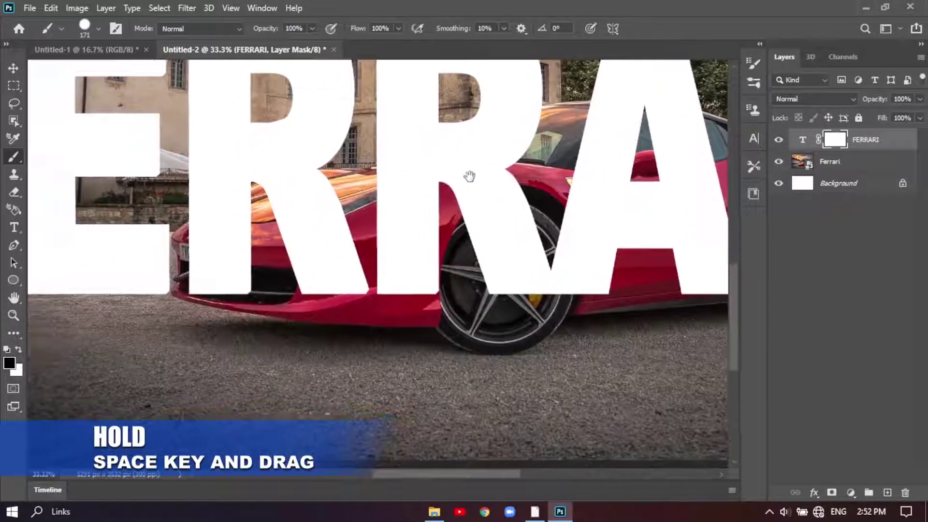
mouse_move(265, 269)
left_mouse_down()
mouse_move(228, 271)
mouse_move(237, 263)
mouse_move(203, 278)
mouse_move(208, 249)
mouse_move(189, 265)
mouse_move(215, 232)
mouse_move(339, 194)
mouse_move(250, 245)
mouse_move(321, 259)
mouse_move(372, 290)
mouse_move(484, 232)
mouse_move(411, 280)
mouse_move(691, 213)
left_mouse_up()
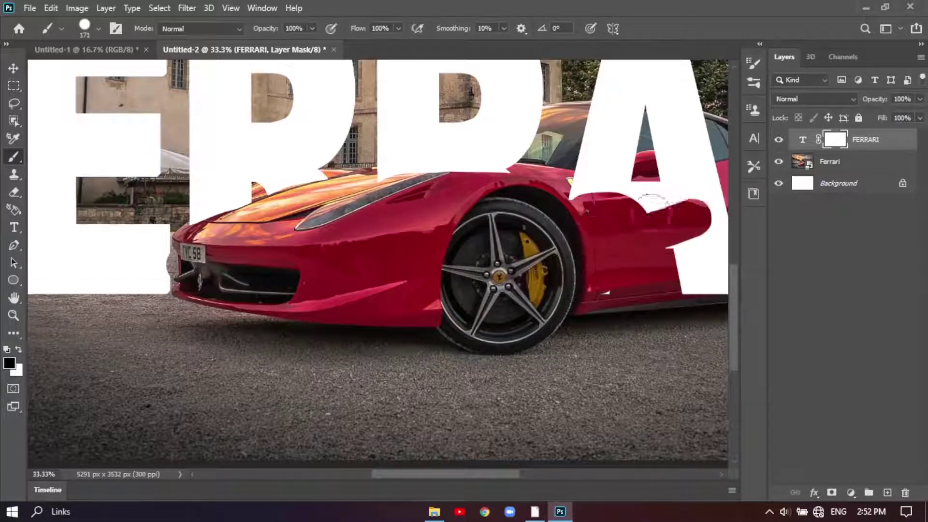
left_click_drag(474, 232, 339, 316)
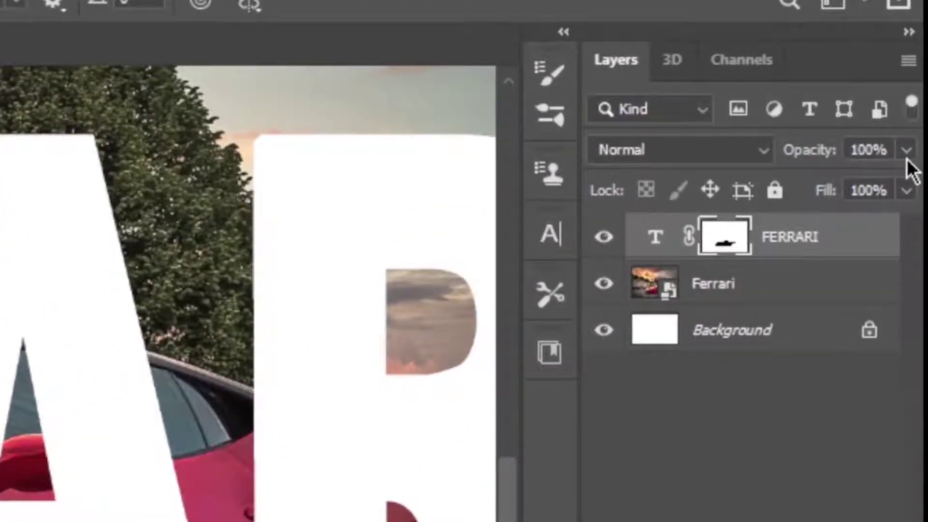
- Set FERRARI layer opacity to 48% and touch up the mask along the car's hood
left_click(907, 160)
mouse_move(903, 182)
left_mouse_down()
mouse_move(843, 186)
mouse_move(844, 178)
left_mouse_up()
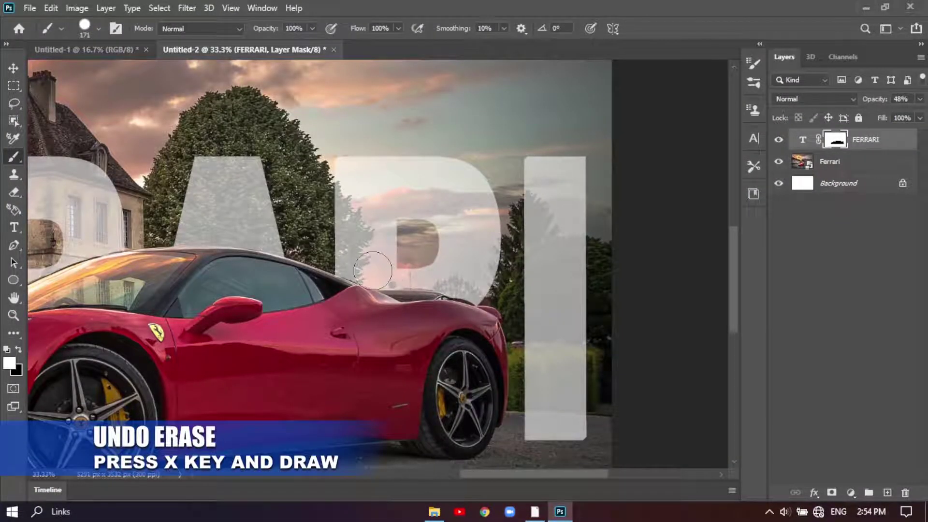
left_click_drag(308, 342, 518, 361)
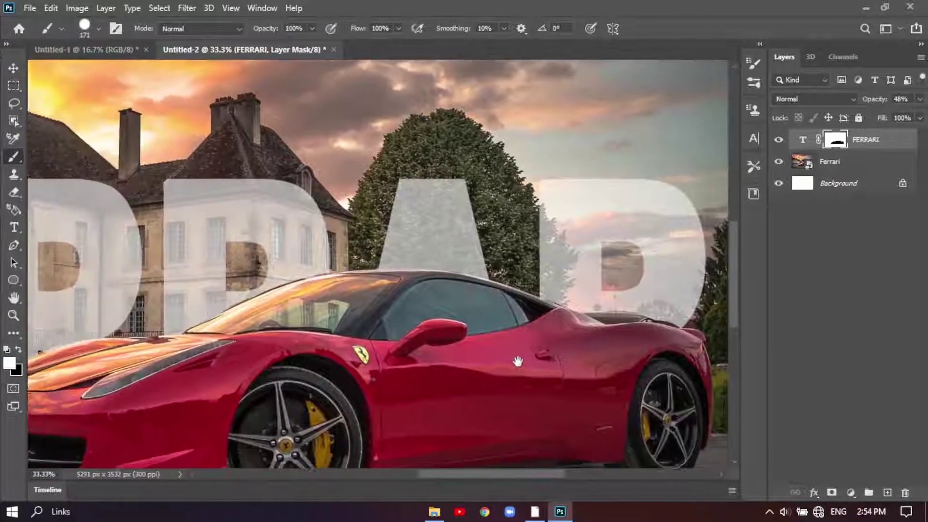
left_click_drag(282, 344, 492, 344)
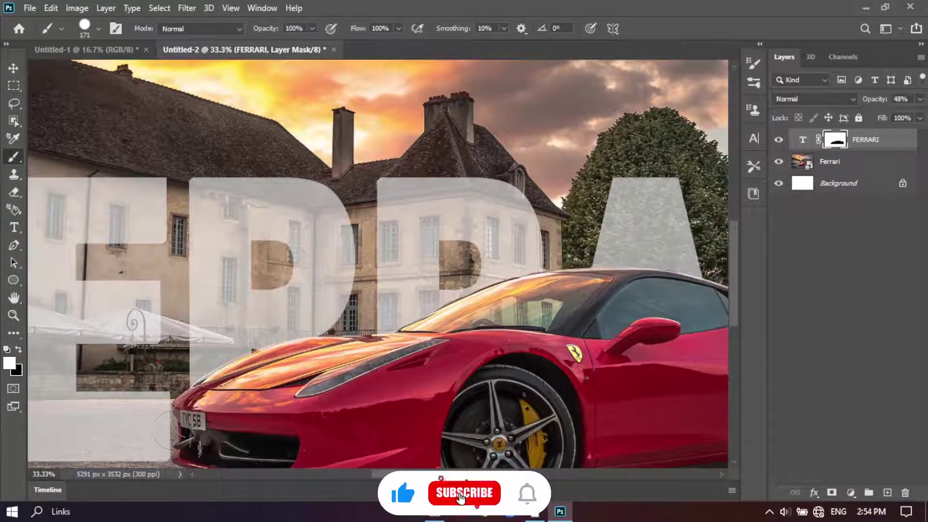
key("x")
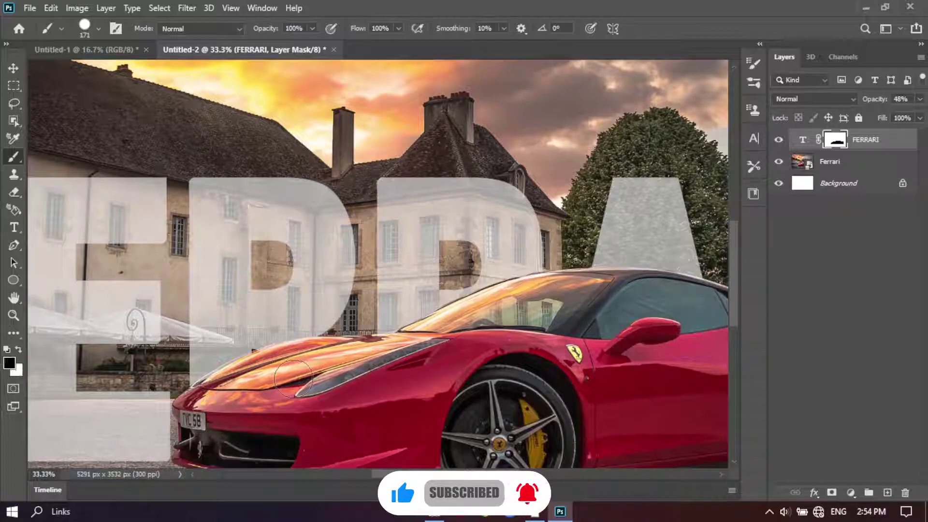
left_click_drag(312, 358, 280, 364)
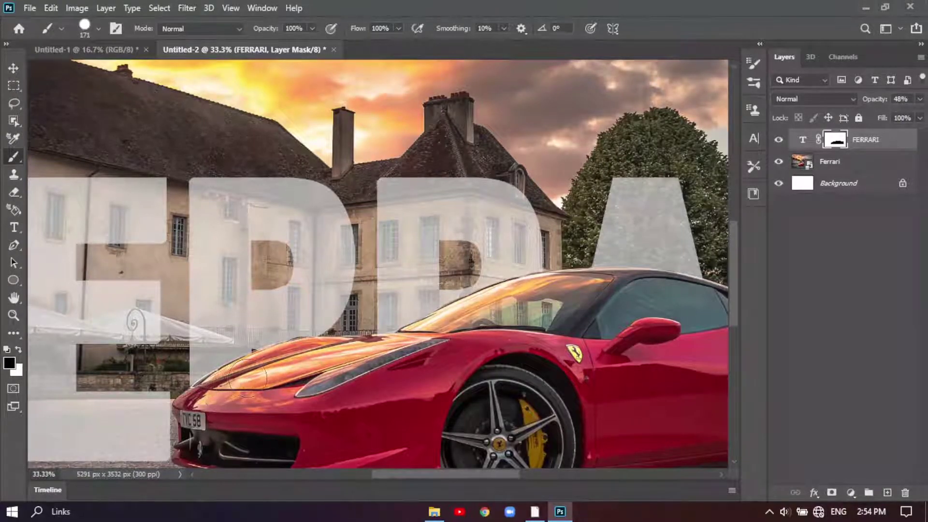
key("x")
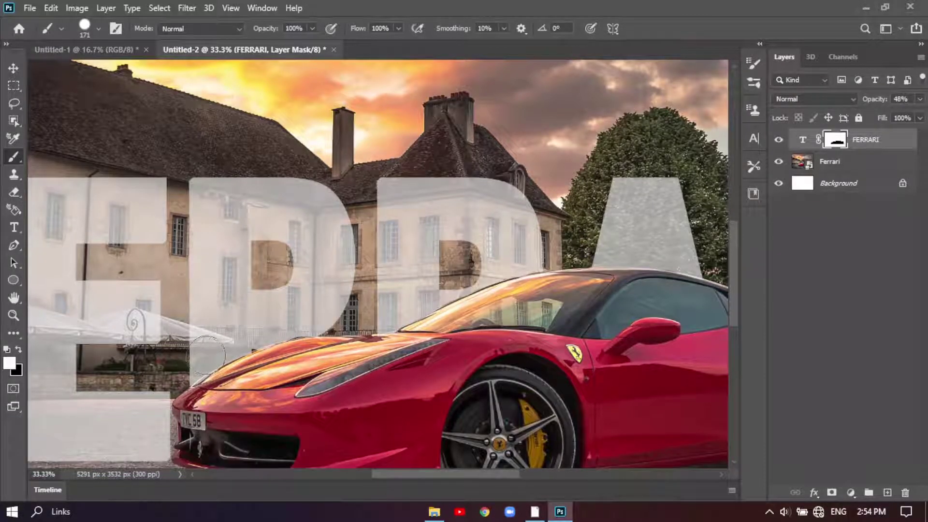
mouse_move(424, 348)
left_mouse_down()
mouse_move(120, 348)
mouse_move(530, 348)
mouse_move(362, 348)
left_mouse_up()
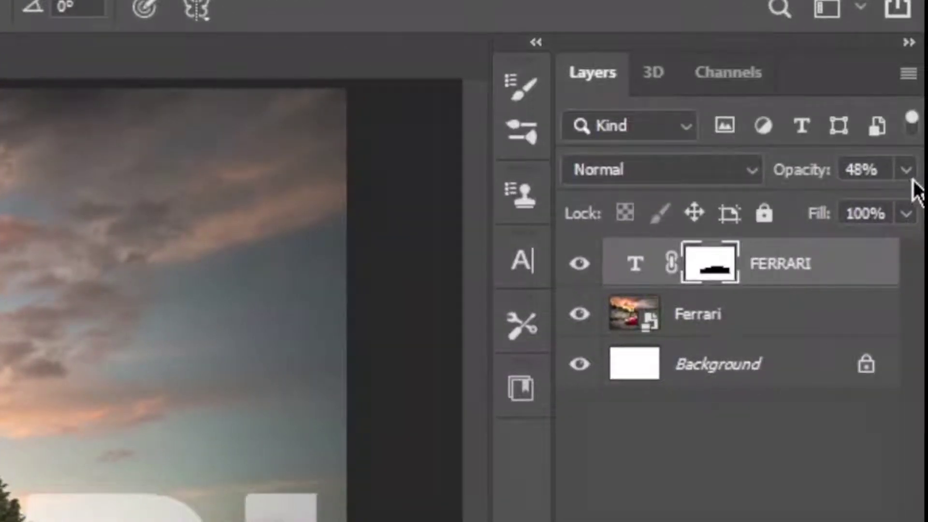
- Restore the FERRARI layer to full opacity and choose a hard round brush
left_click(906, 172)
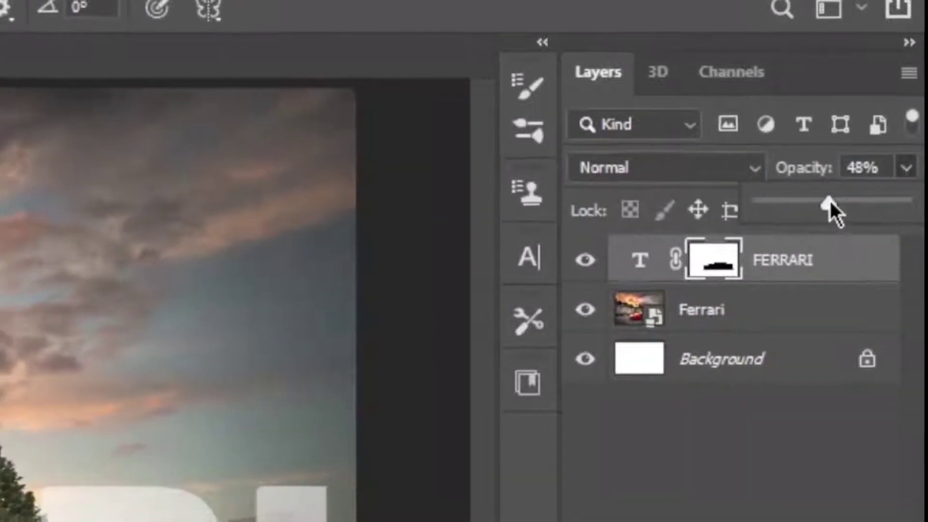
left_click_drag(829, 203, 917, 115)
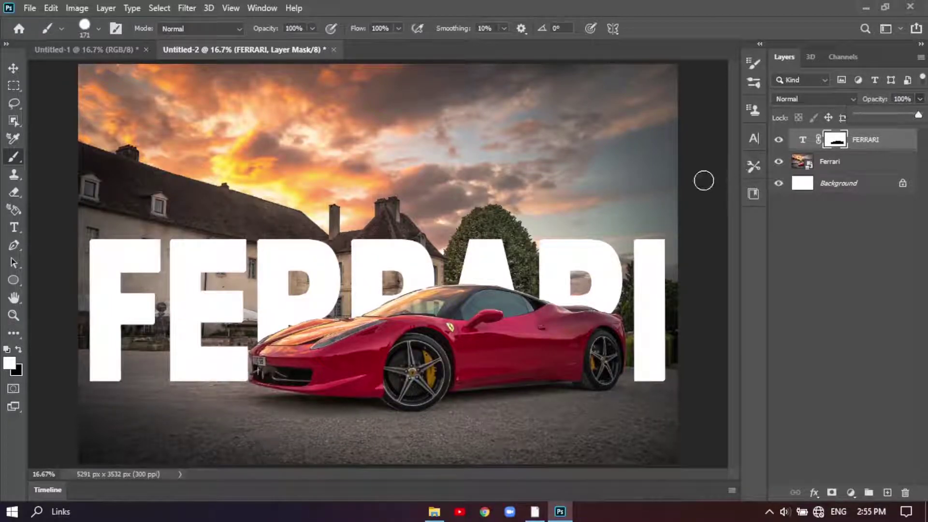
left_click(11, 164)
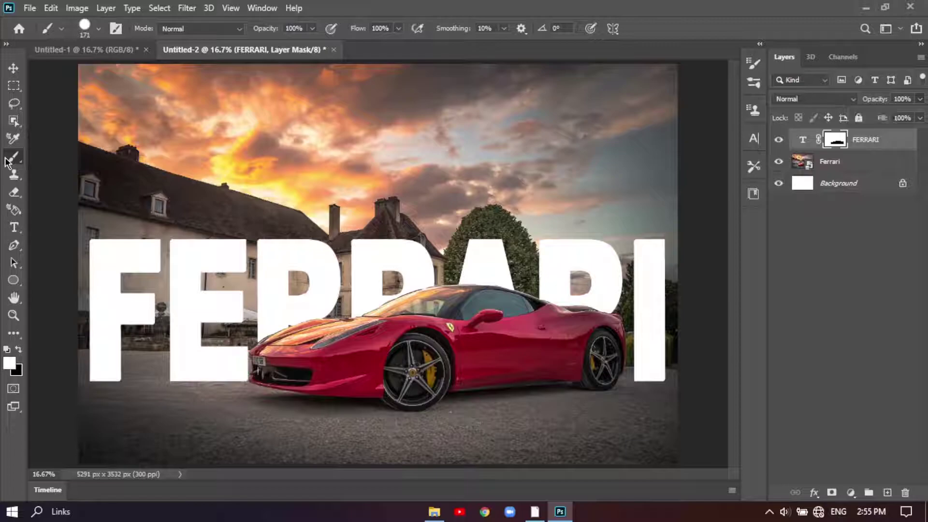
right_click(364, 303)
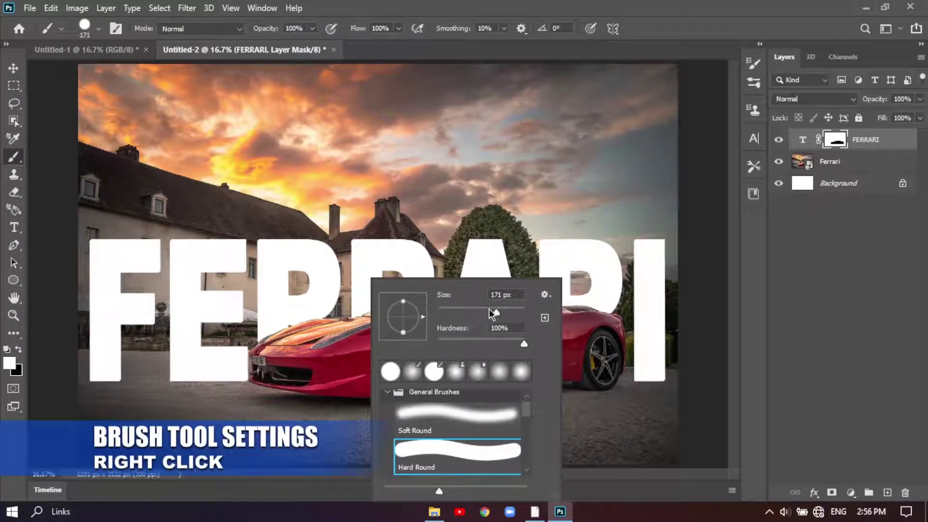
double_click(444, 410)
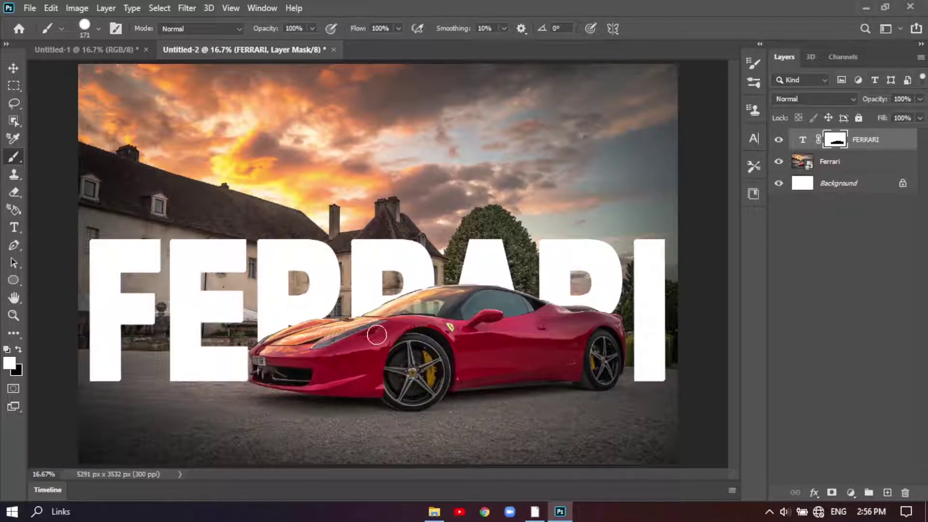
- Make black the foreground colour and set a 417 px soft round brush
left_click(9, 363)
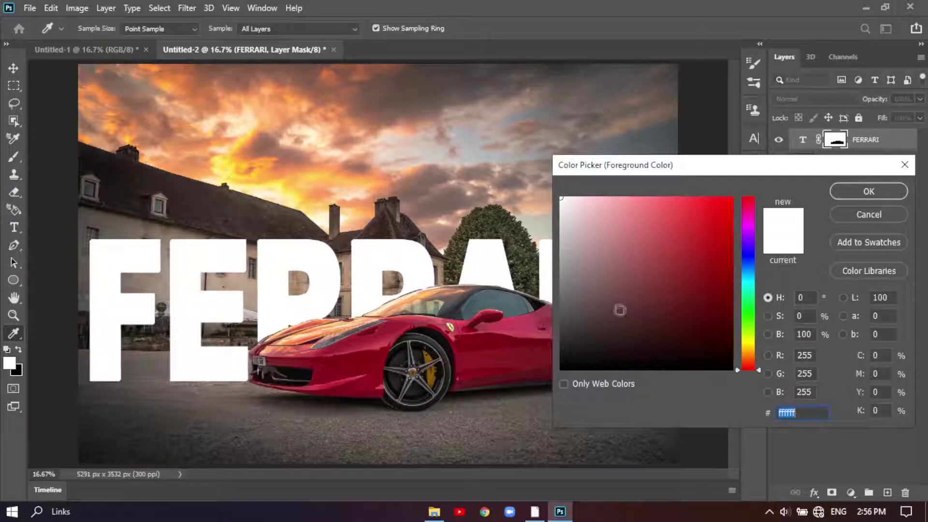
left_click(563, 368)
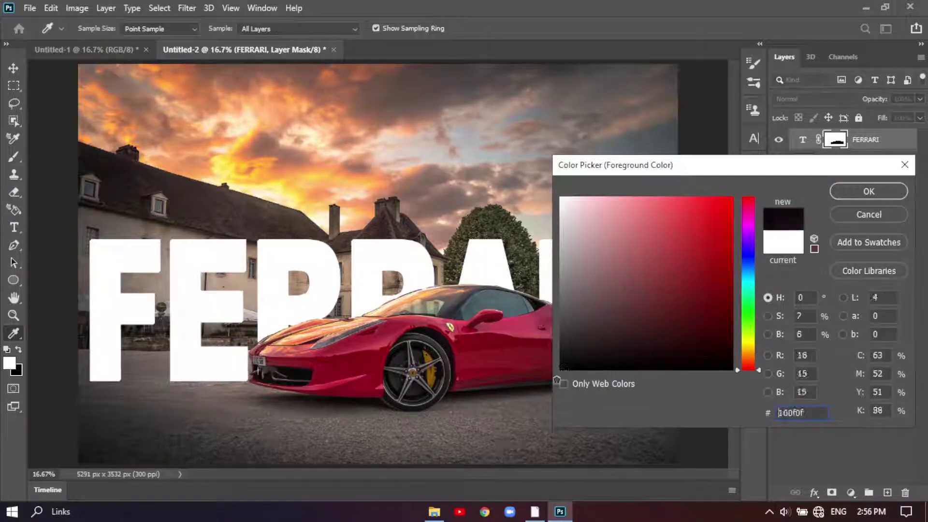
left_click(857, 199)
key("b")
right_click(435, 343)
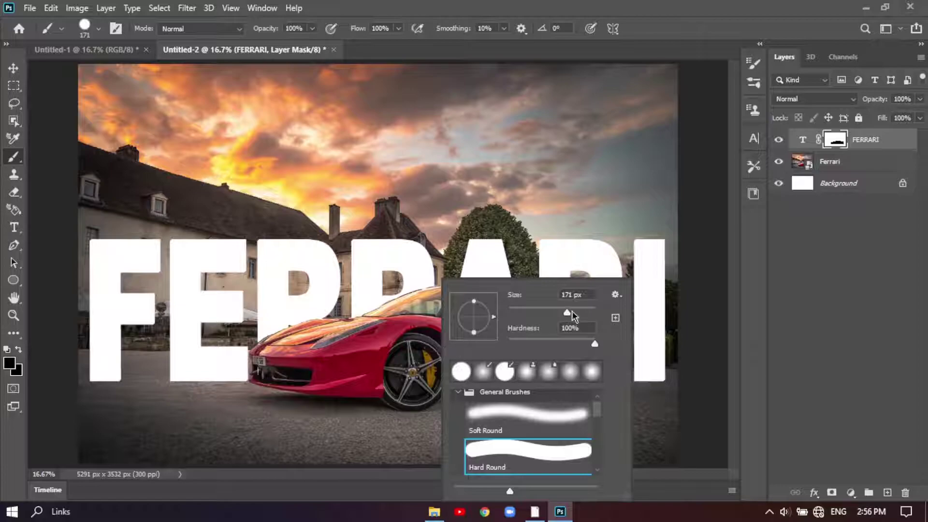
left_click_drag(572, 312, 583, 312)
left_click(514, 416)
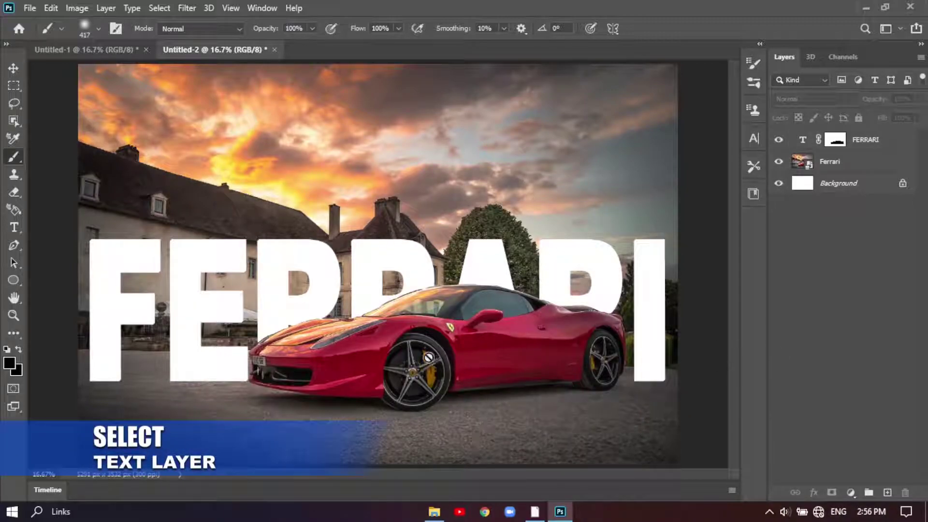
- Select the FERRARI mask and softly paint black where letters meet the car's roofline and hood
left_click(836, 139)
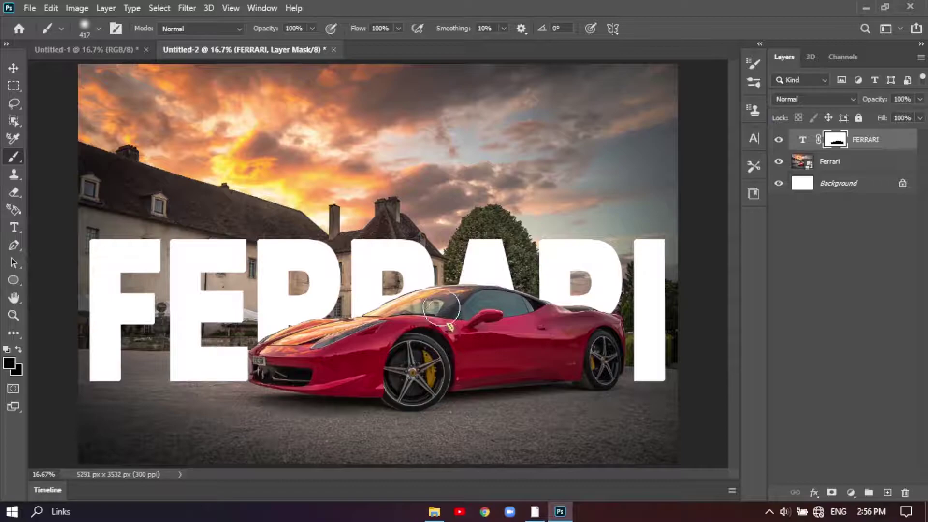
mouse_move(442, 307)
left_mouse_down()
mouse_move(282, 350)
mouse_move(590, 321)
mouse_move(263, 369)
mouse_move(524, 367)
left_mouse_up()
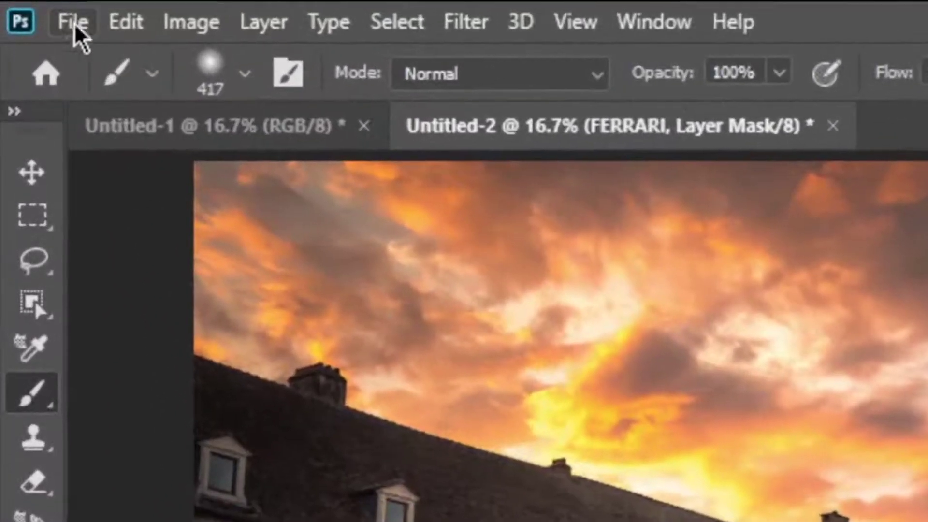
- Save the composite as 'Ferrari After' JPEG at quality 12 in the Desktop's New folder
left_click(75, 26)
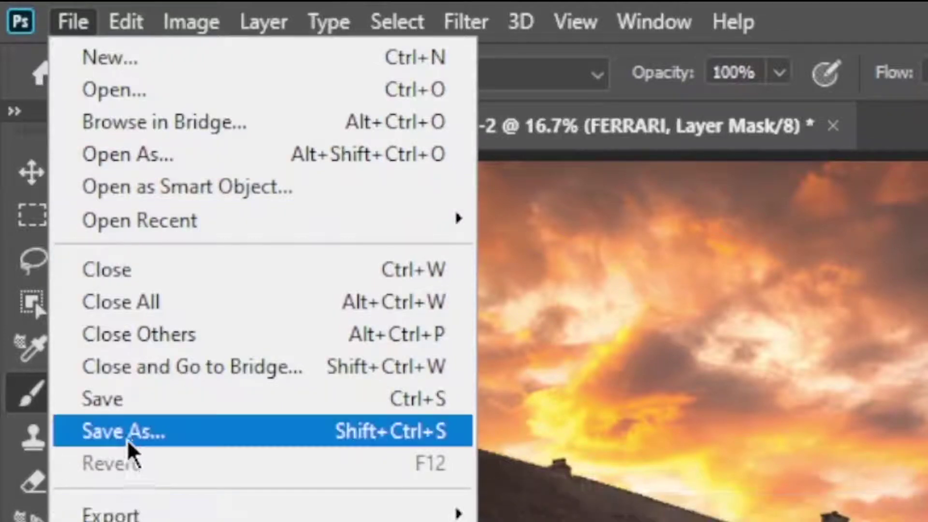
left_click(128, 437)
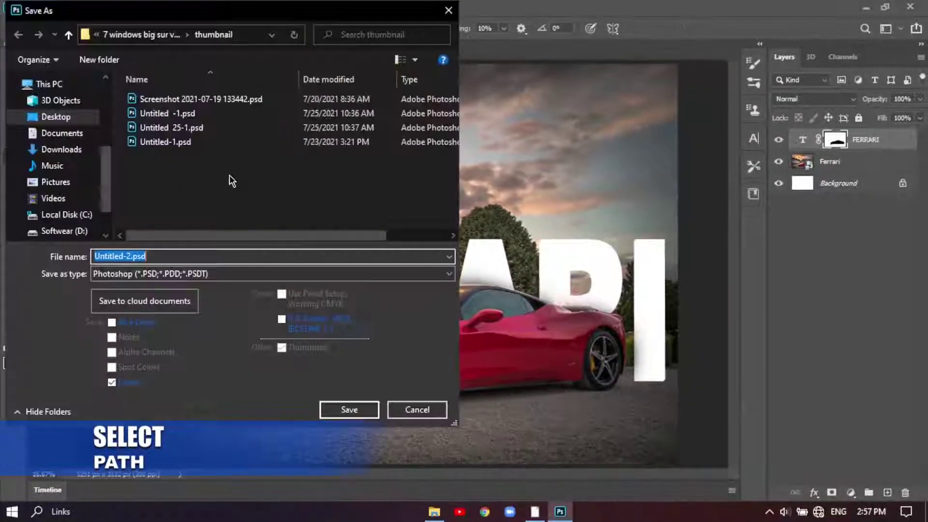
double_click(154, 257)
key("BackSpace")
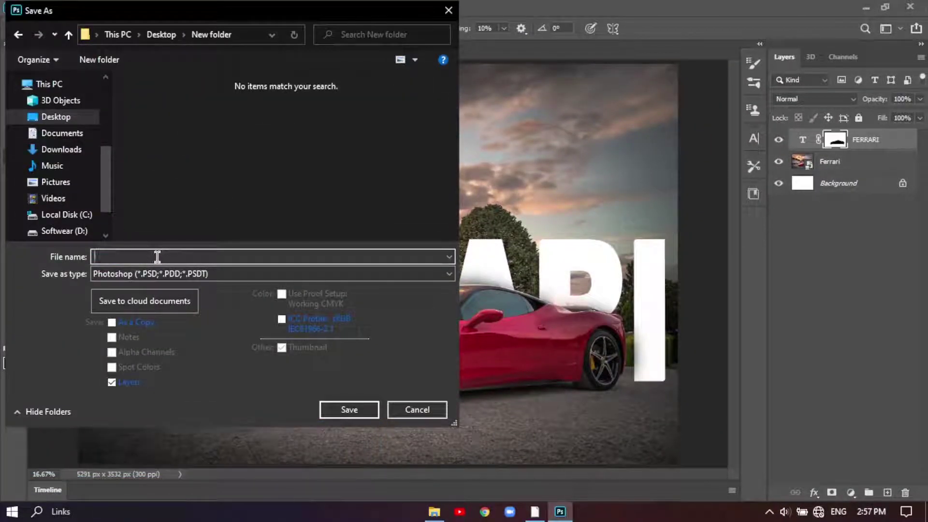
type("Ferrari")
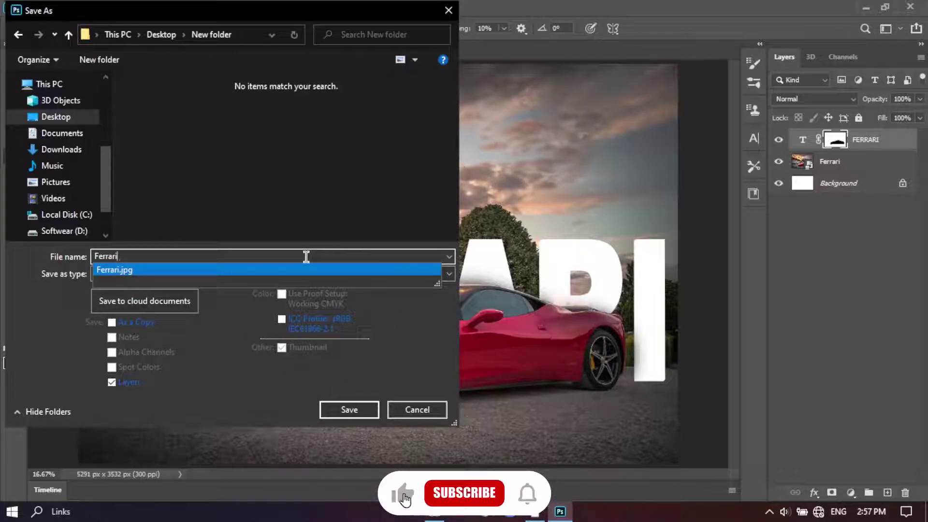
type(" Af")
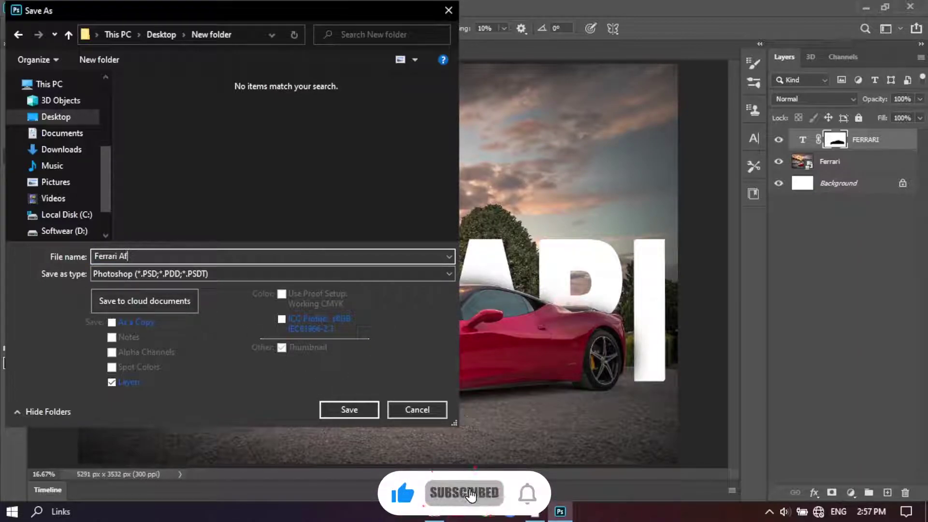
type("ter")
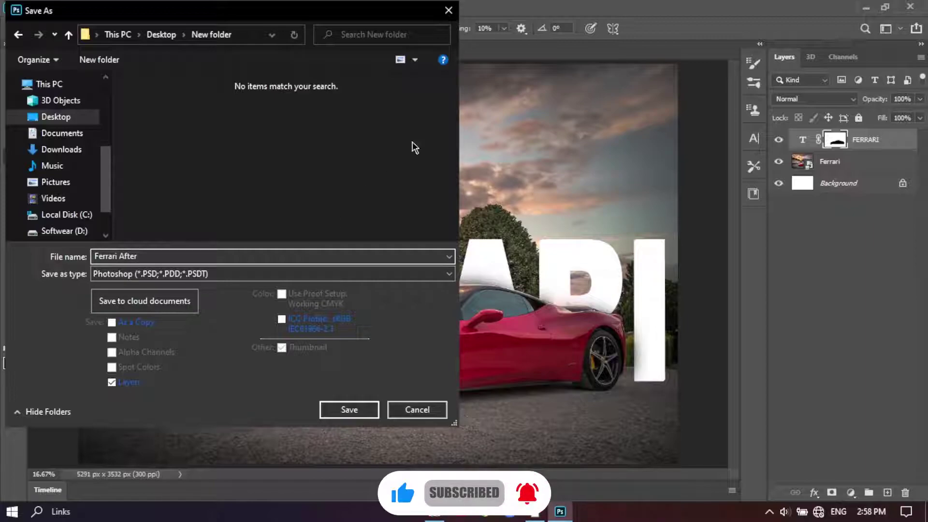
left_click(442, 274)
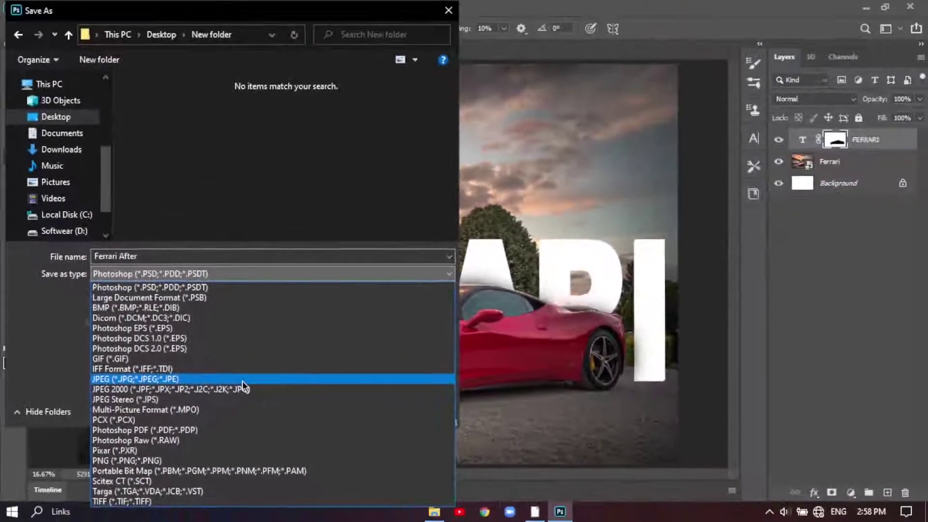
left_click(242, 380)
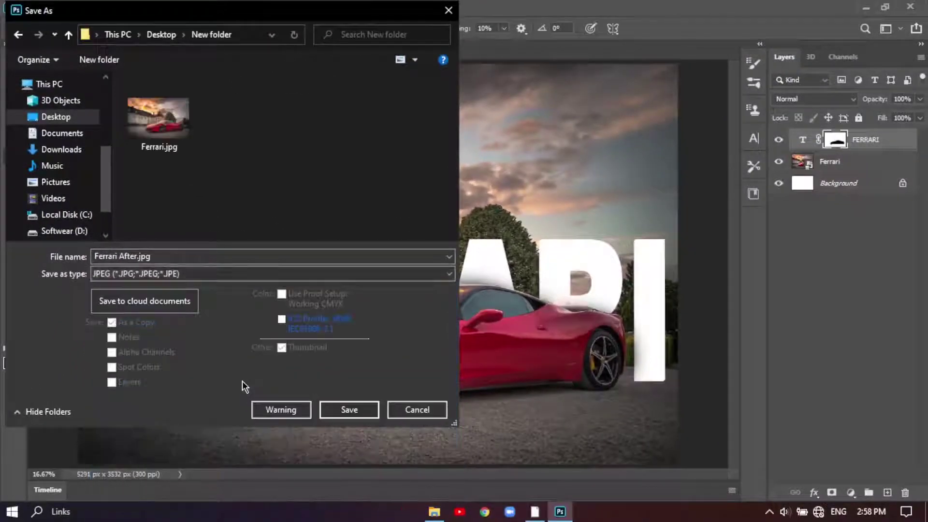
left_click(334, 412)
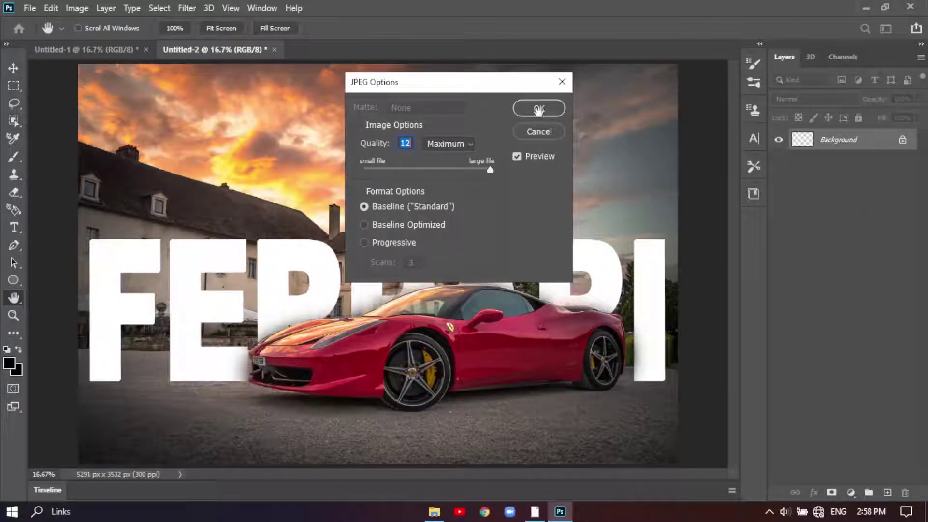
left_click(539, 107)
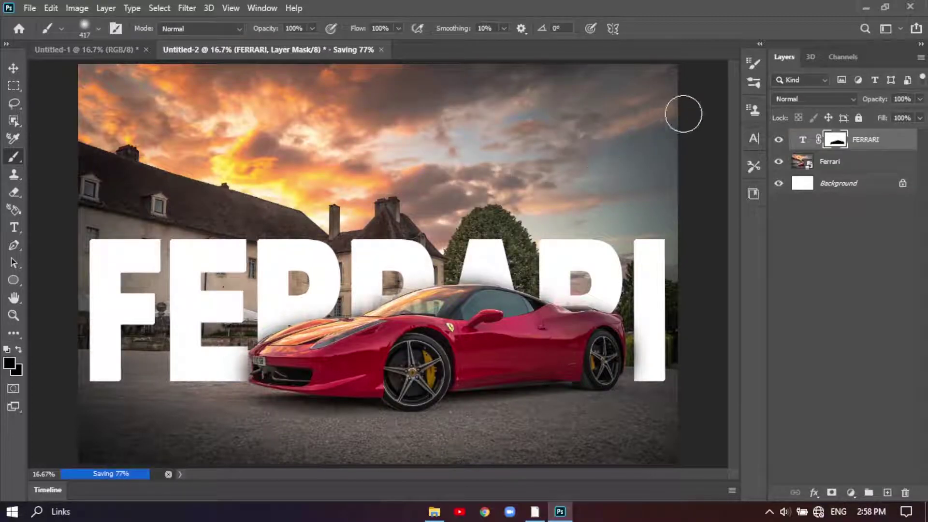
- Minimise Photoshop and open Ferrari After.jpg from the New folder in Photos
left_click(866, 5)
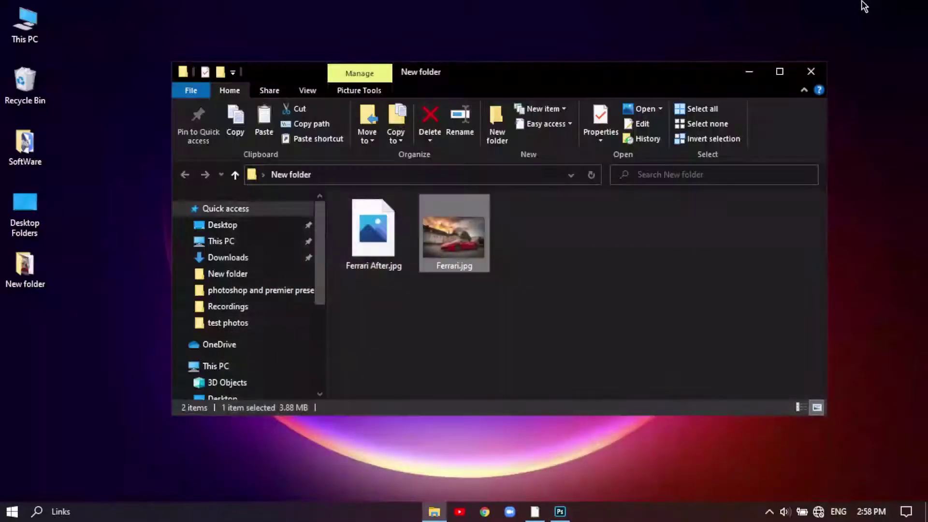
left_click(369, 232)
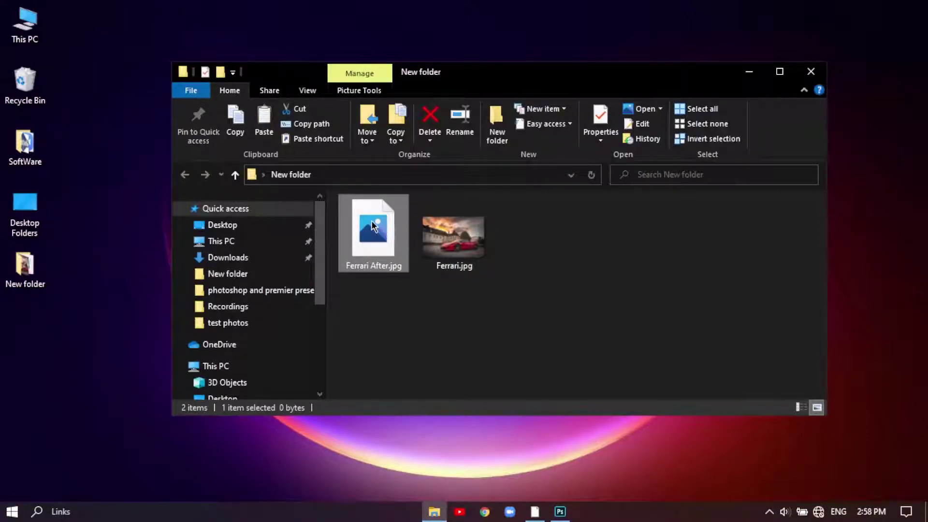
double_click(371, 220)
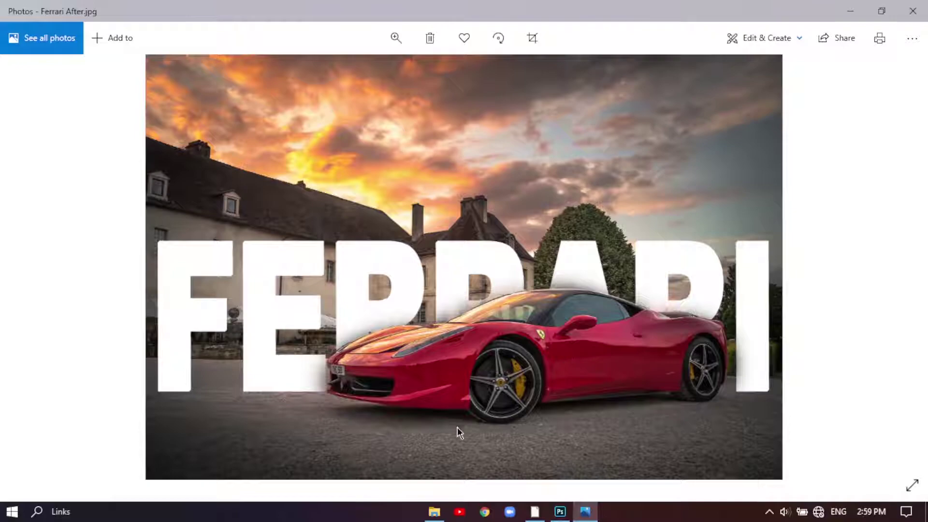
- Open the original Ferrari.jpg and place both restored Photos windows side by side
mouse_move(434, 512)
left_click(427, 449)
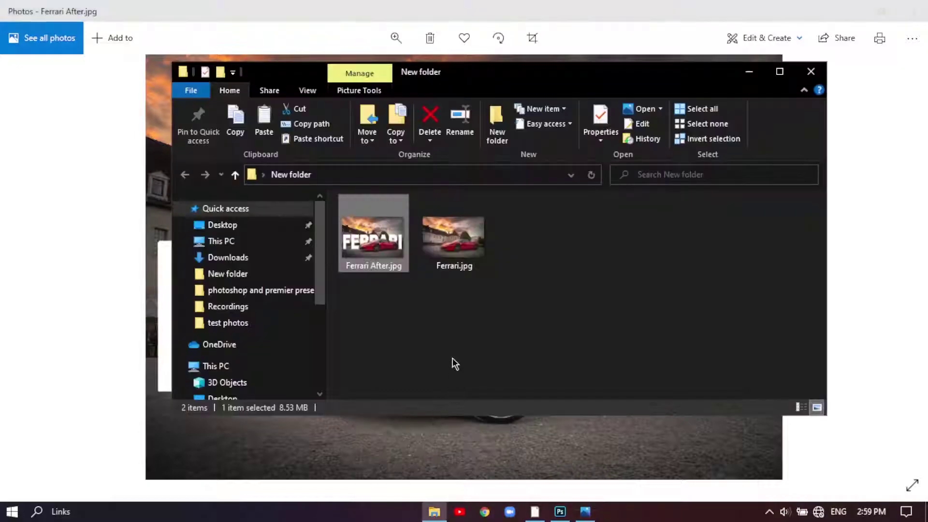
double_click(452, 241)
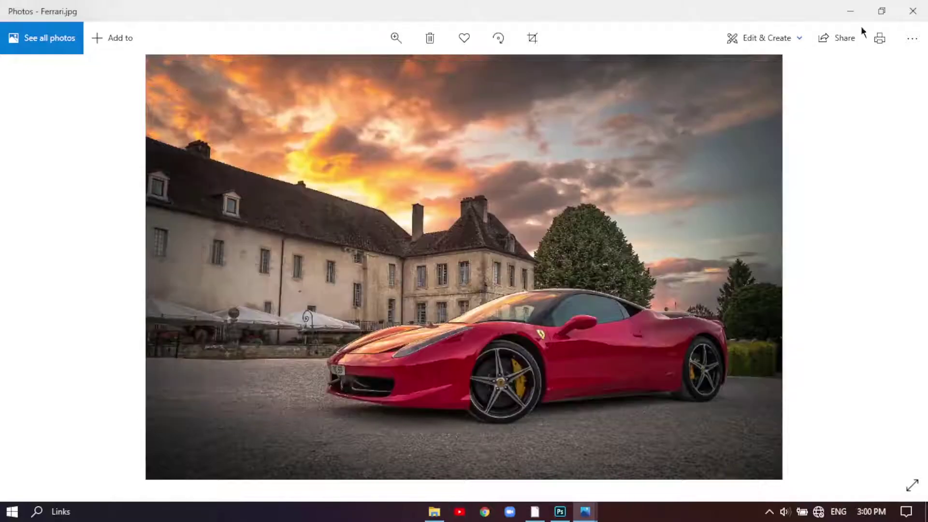
left_click(881, 11)
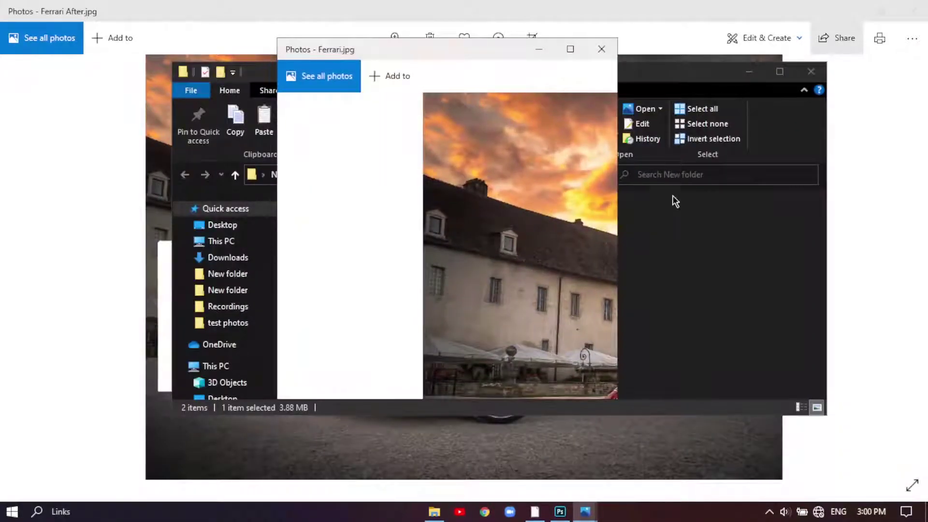
left_click(836, 157)
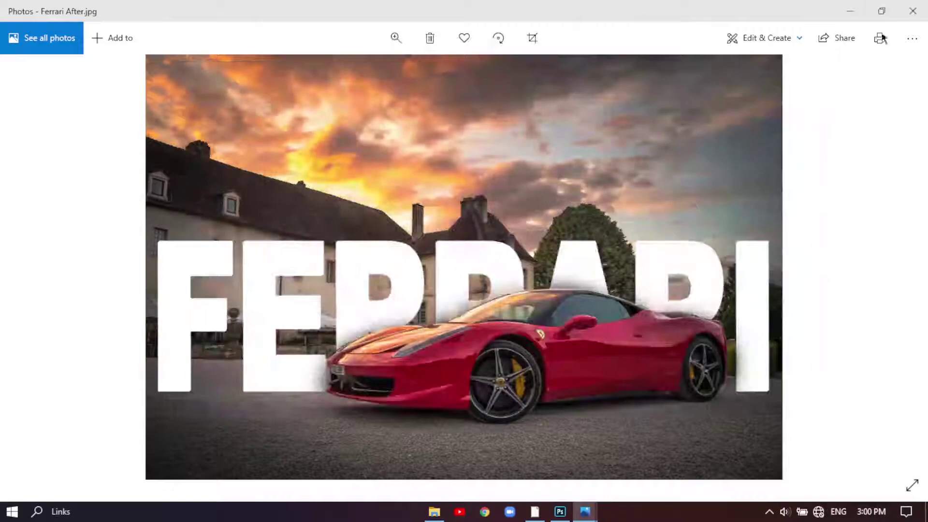
left_click(882, 10)
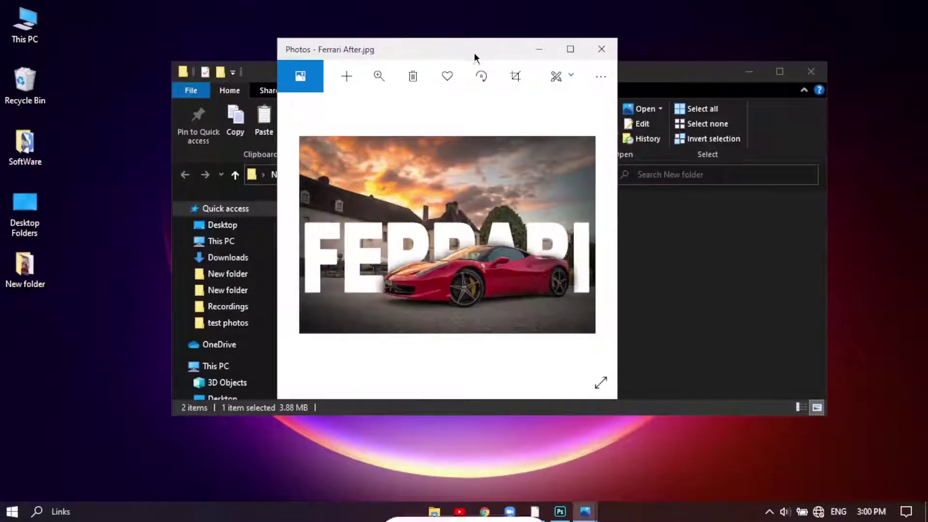
left_click_drag(473, 53, 746, 60)
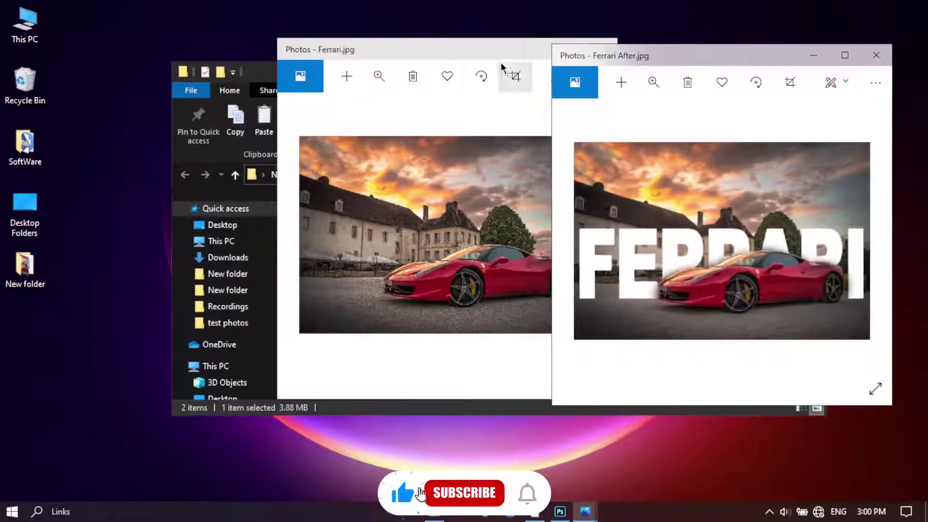
left_click_drag(459, 49, 384, 62)
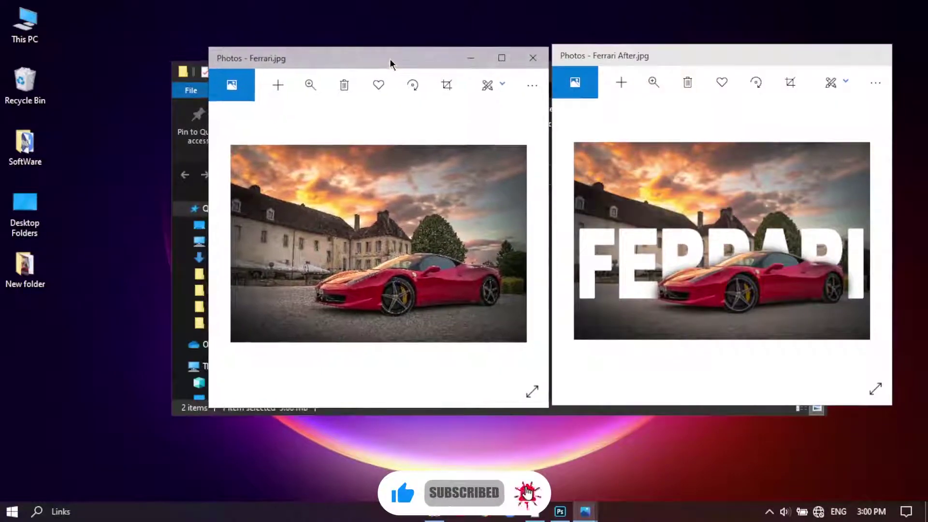